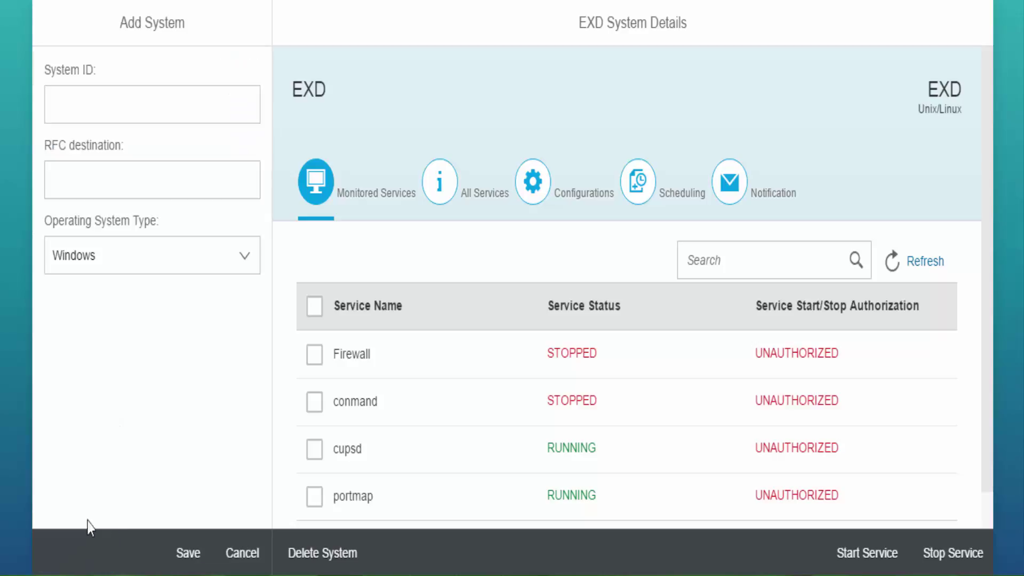
Create Windows system T15 with System ID T15 and RFC destination T15, and save it.
{"action": "left_click", "coordinate": [103, 94]}
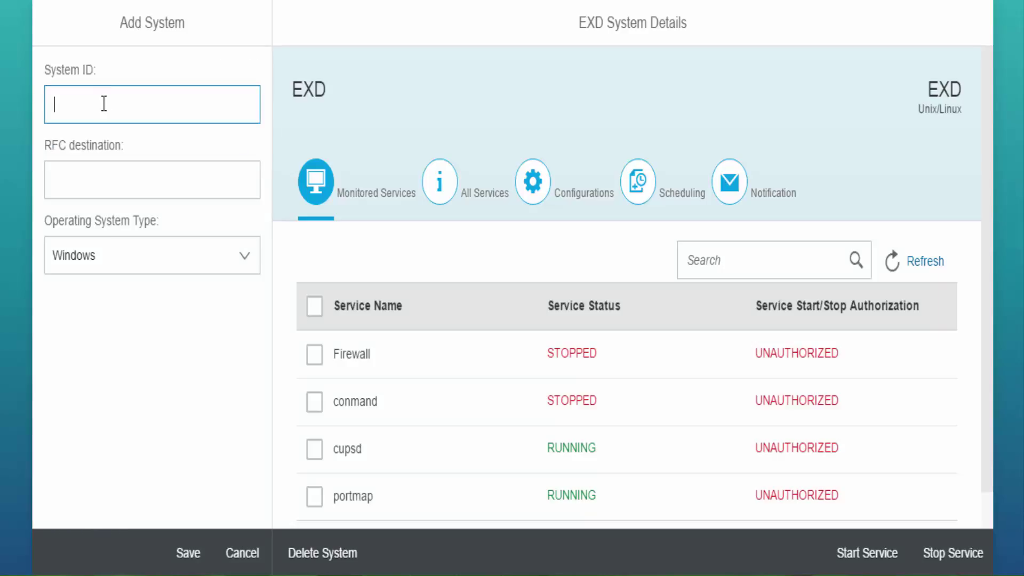
{"action": "type", "text": "T15"}
{"action": "left_click", "coordinate": [106, 176]}
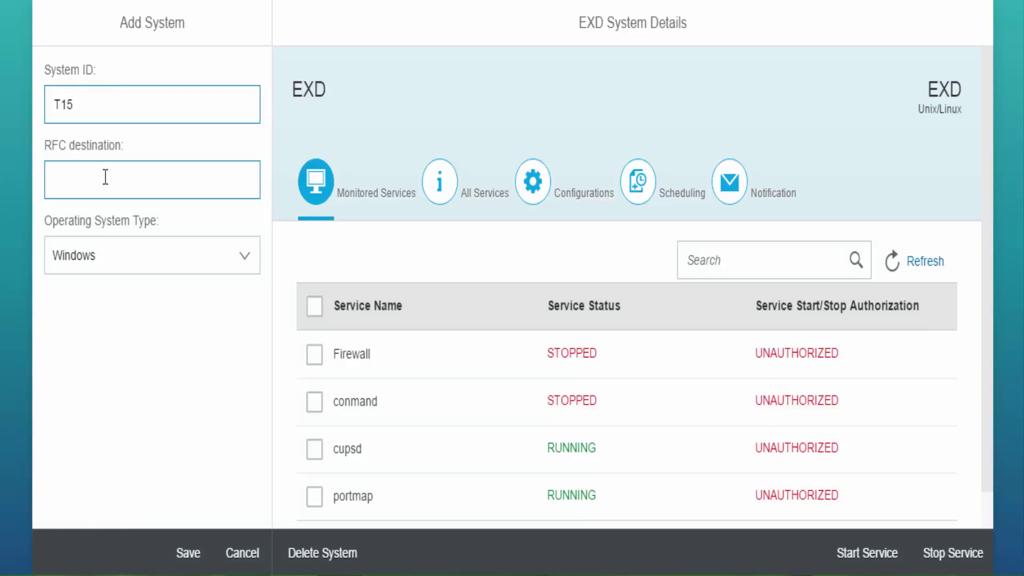
{"action": "type", "text": "T1"}
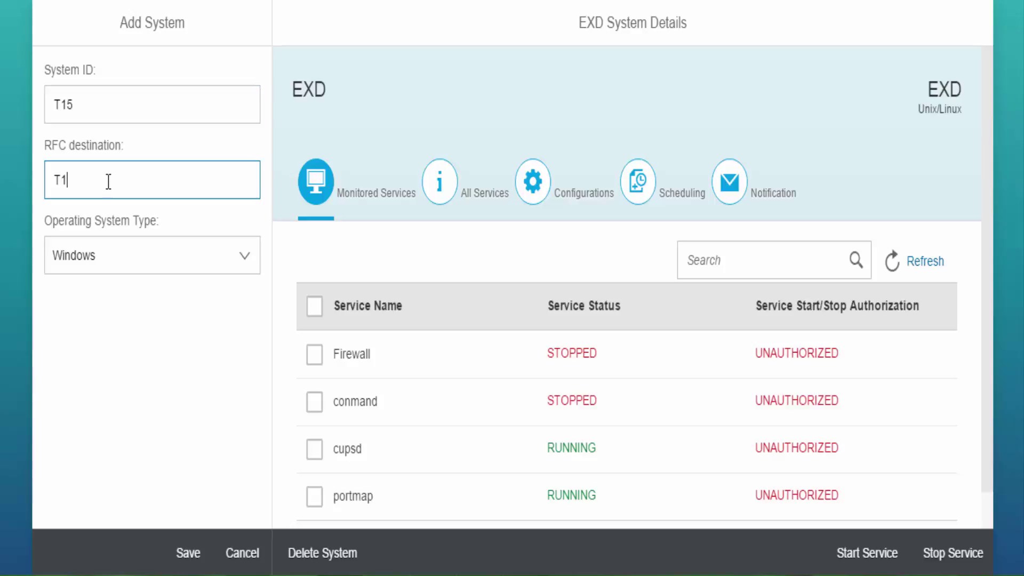
{"action": "type", "text": "5"}
{"action": "left_click", "coordinate": [248, 260]}
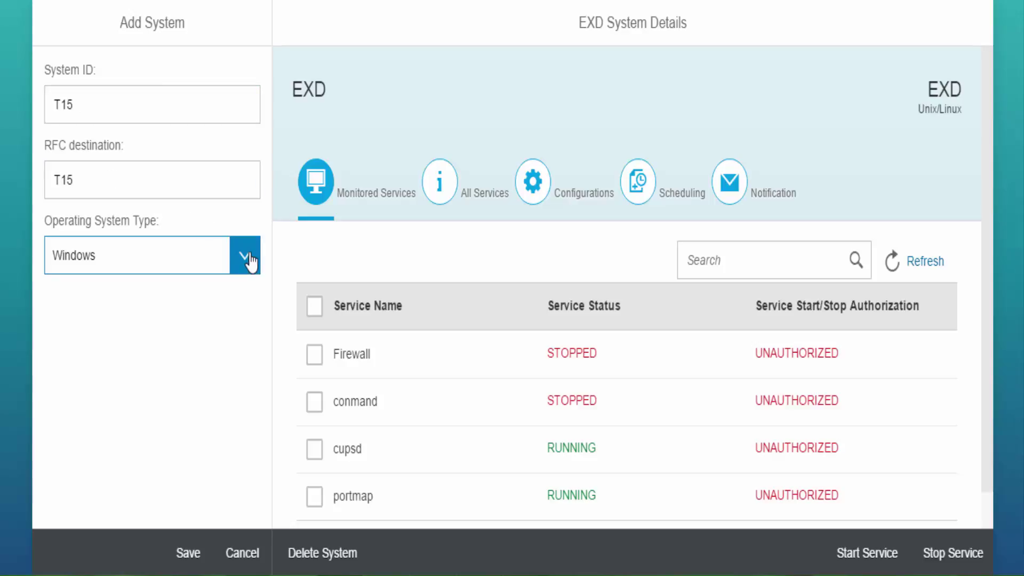
{"action": "left_click", "coordinate": [165, 290]}
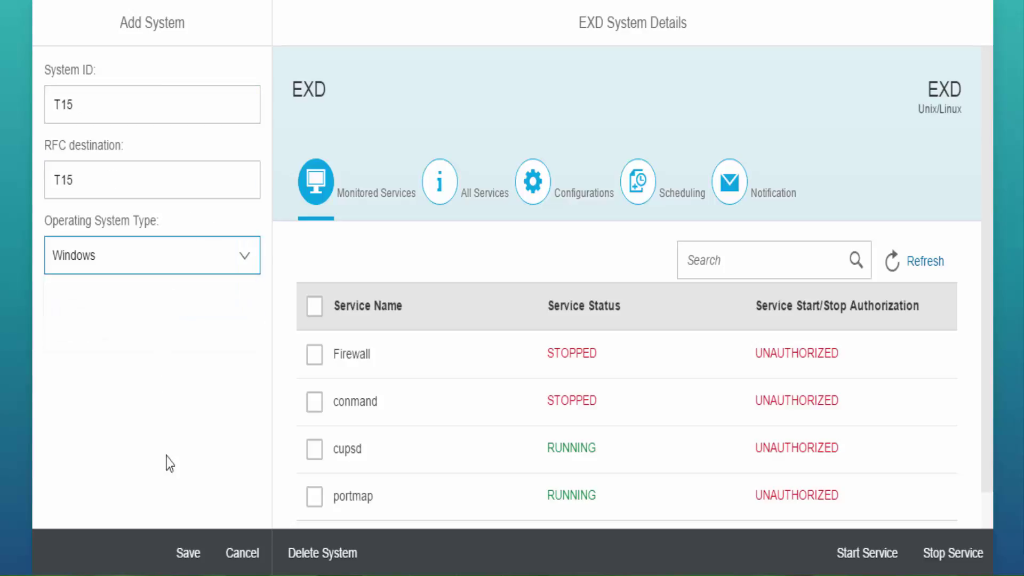
{"action": "left_click", "coordinate": [183, 553]}
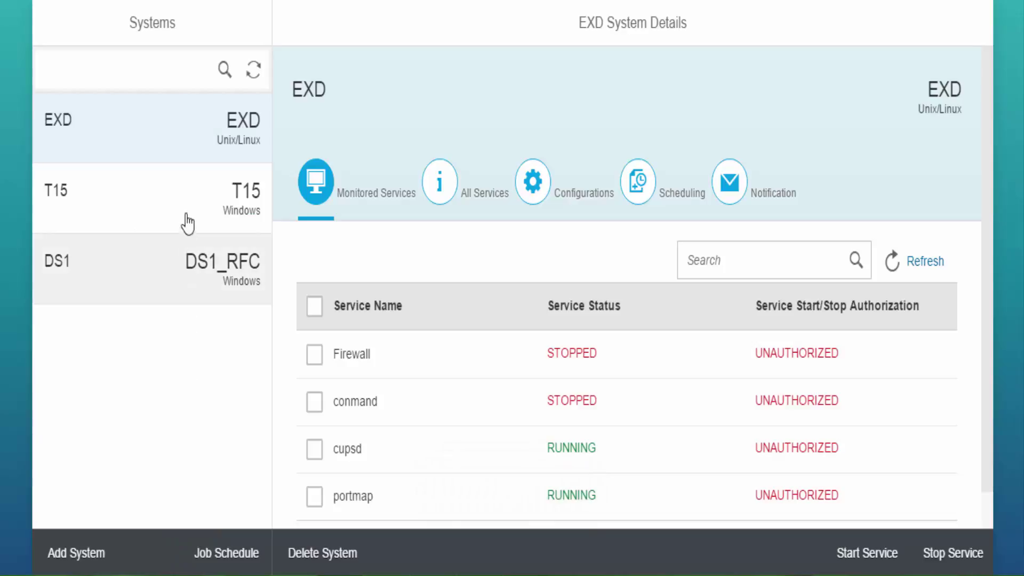
In DS1's All Services list, tick Telephony and Thread Ordering Server and save them.
{"action": "left_click", "coordinate": [196, 268]}
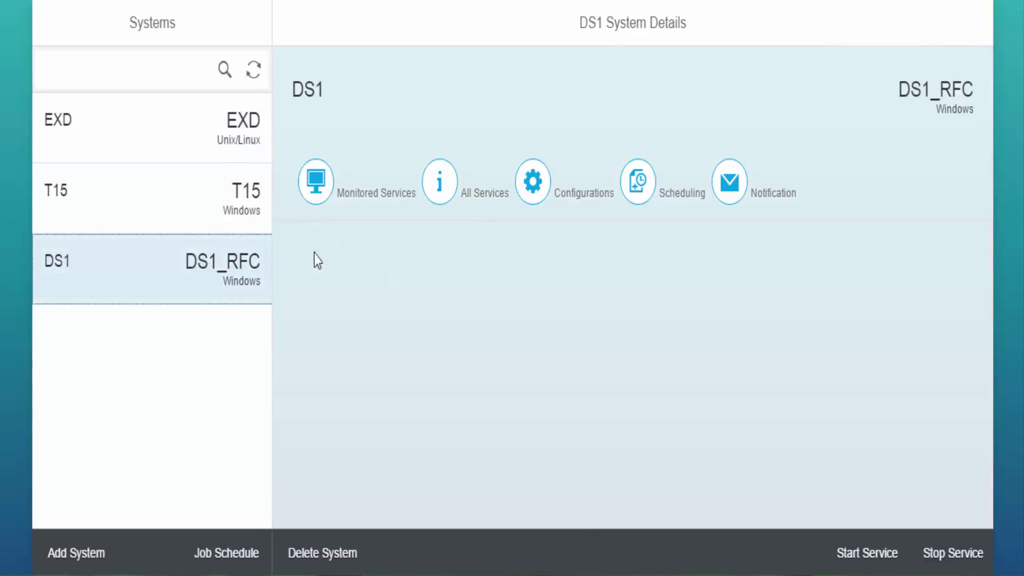
{"action": "left_click", "coordinate": [438, 189]}
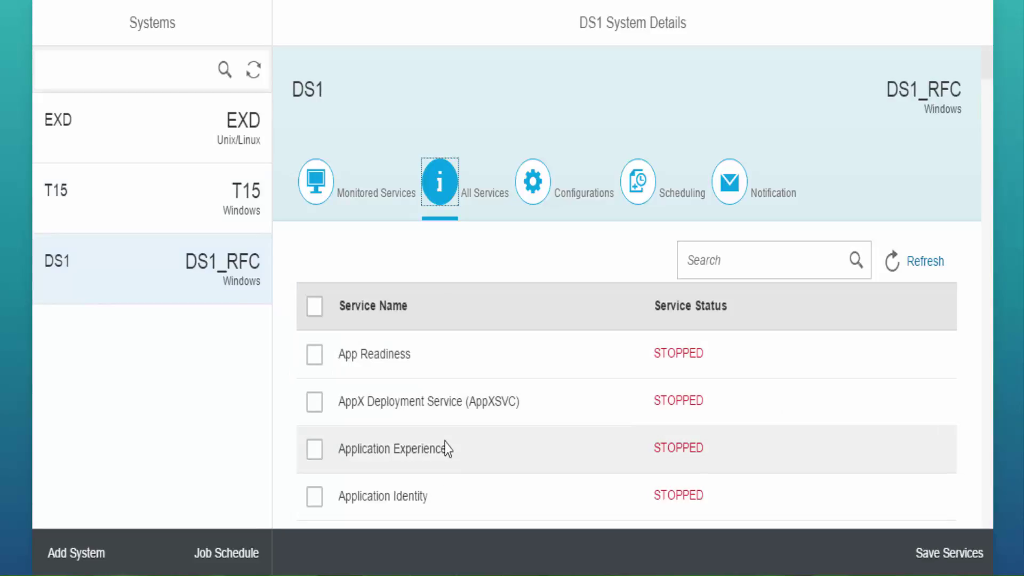
{"action": "scroll", "coordinate": [445, 443], "scroll_direction": "down", "scroll_amount": 2}
{"action": "scroll", "coordinate": [446, 440], "scroll_direction": "down", "scroll_amount": 20}
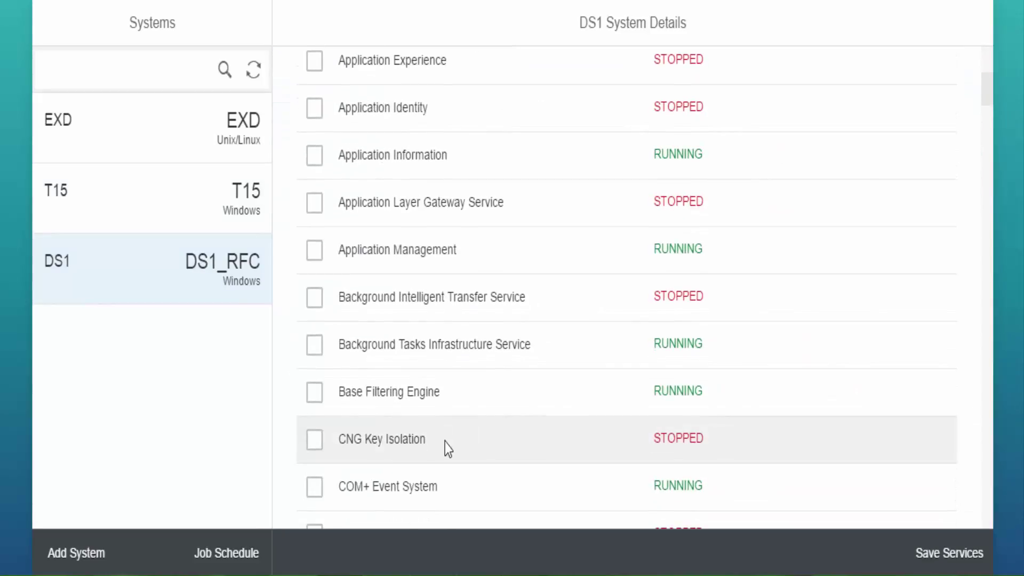
{"action": "scroll", "coordinate": [421, 389], "scroll_direction": "down", "scroll_amount": 2}
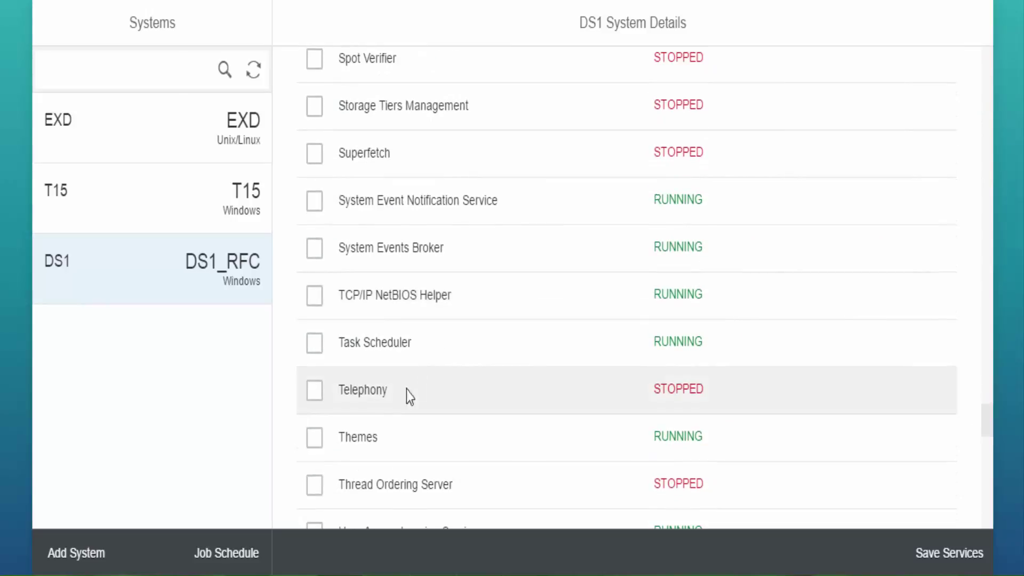
{"action": "left_click", "coordinate": [314, 401]}
{"action": "scroll", "coordinate": [315, 403], "scroll_direction": "down", "scroll_amount": 2}
{"action": "left_click", "coordinate": [315, 388]}
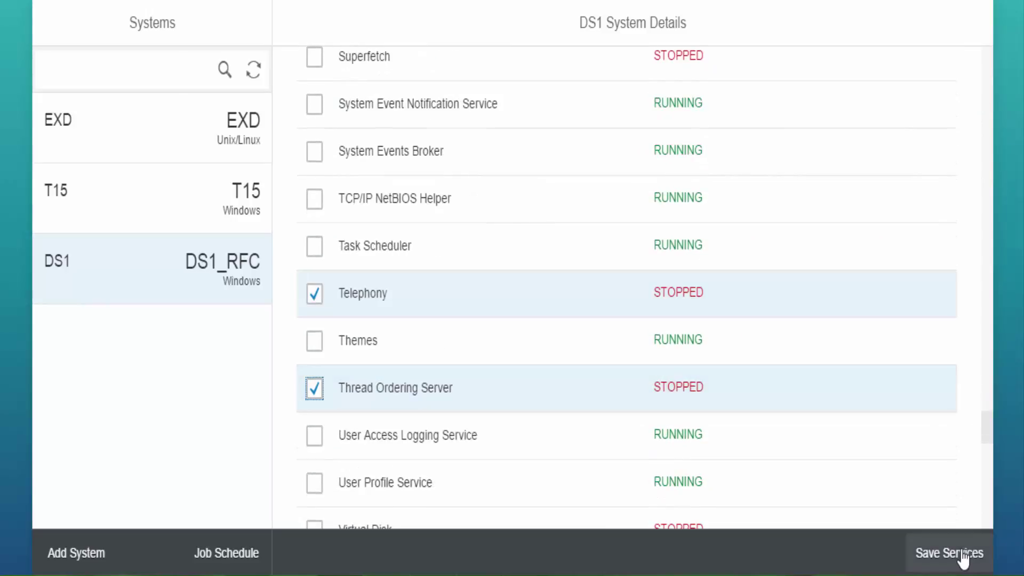
{"action": "left_click", "coordinate": [963, 560]}
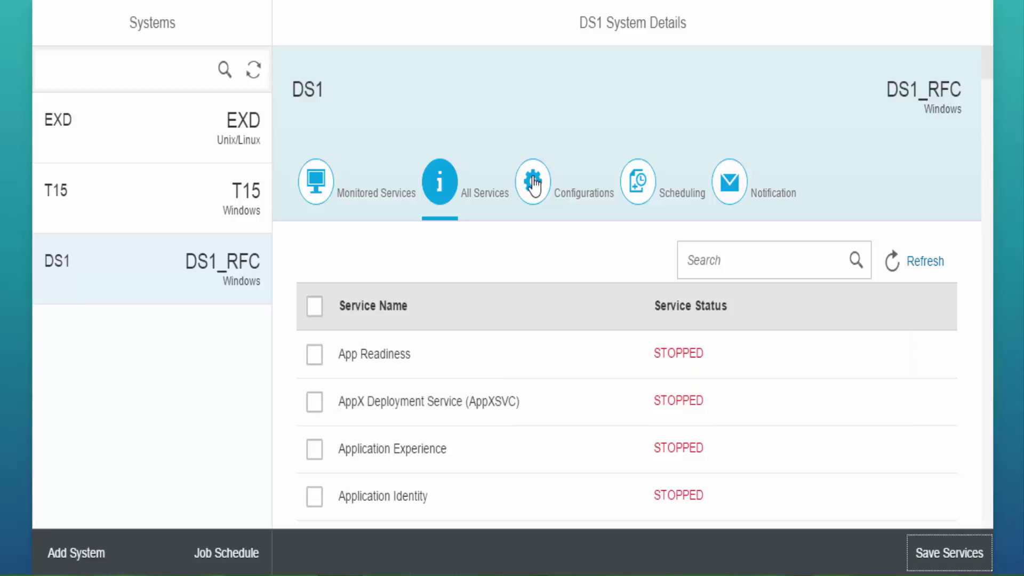
Delete Thread Ordering Server from DS1's Configurations list, leaving Print Spooler and Telephony.
{"action": "left_click", "coordinate": [534, 186]}
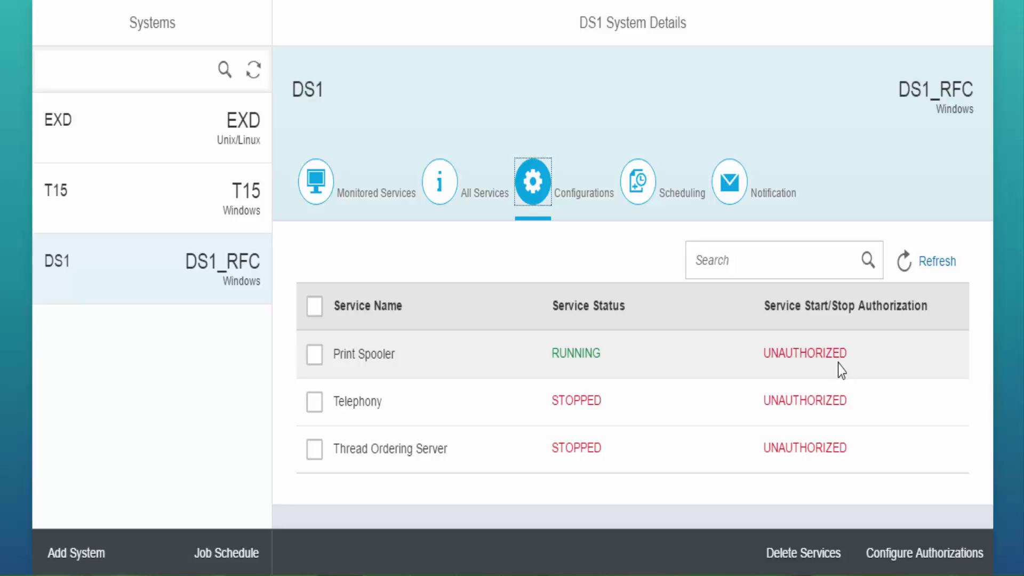
{"action": "left_click", "coordinate": [315, 449]}
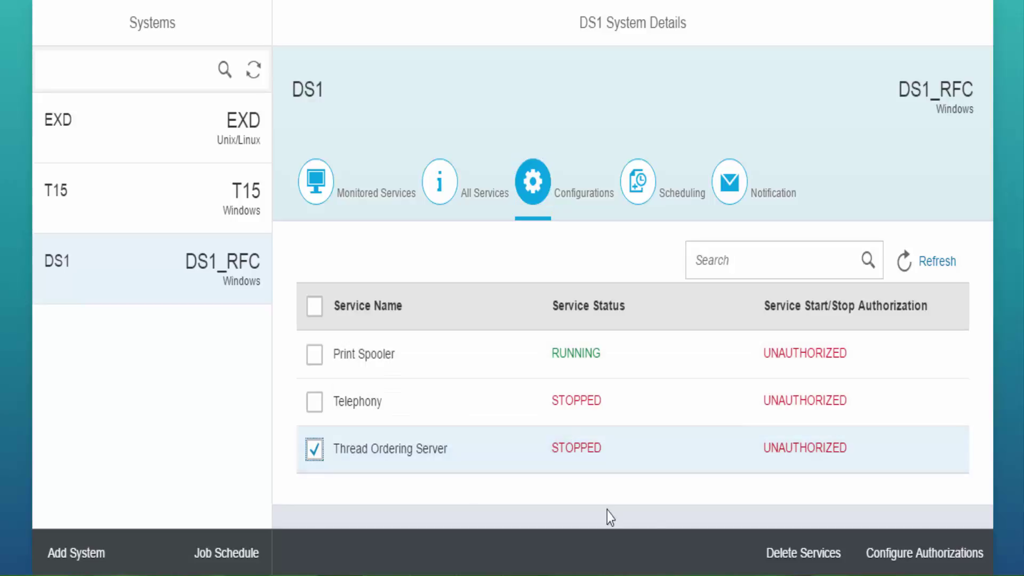
{"action": "left_click", "coordinate": [803, 553]}
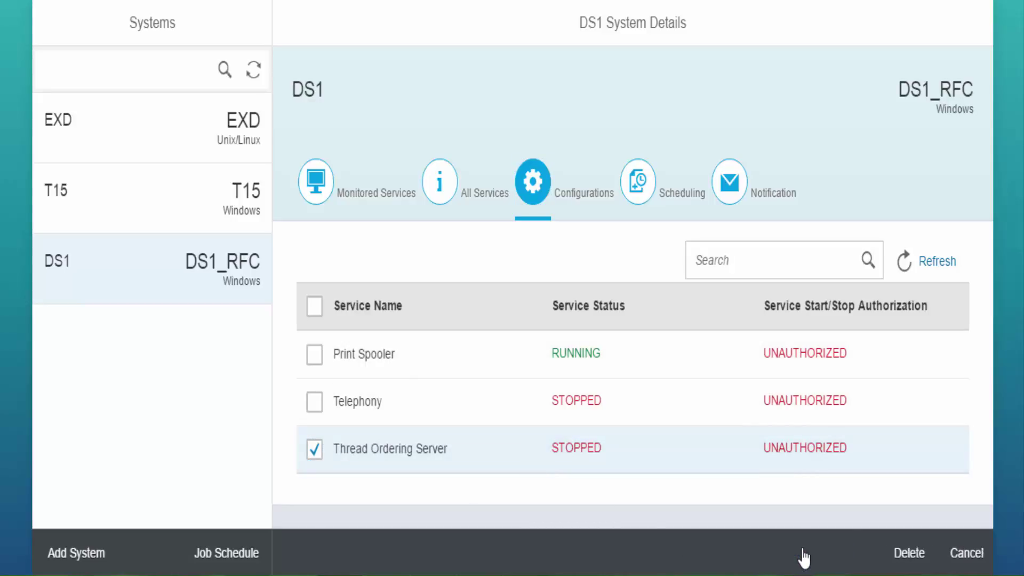
{"action": "left_click", "coordinate": [908, 554]}
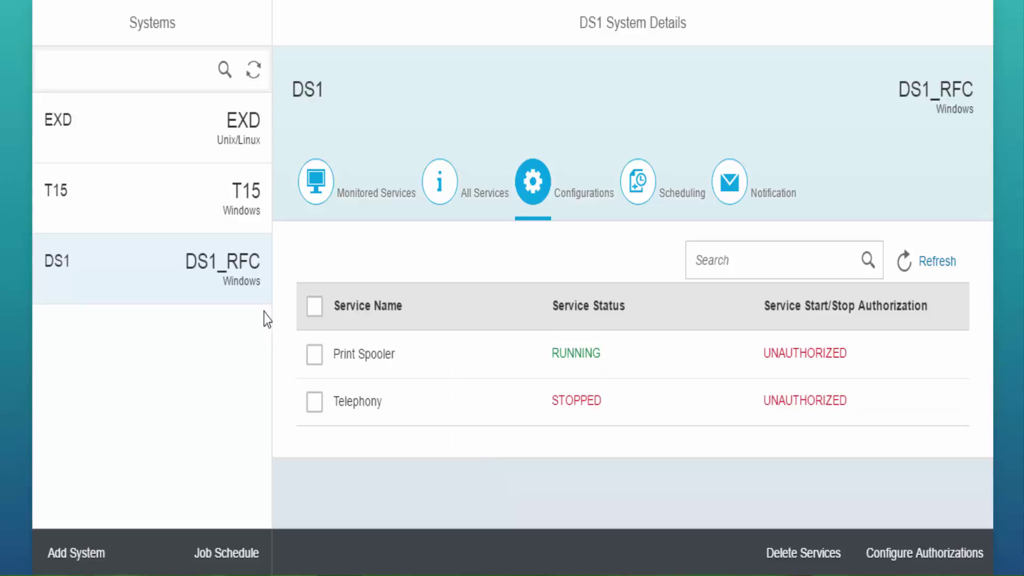
Select Print Spooler and Telephony in DS1's Configurations and request authorization for them.
{"action": "left_click", "coordinate": [315, 355]}
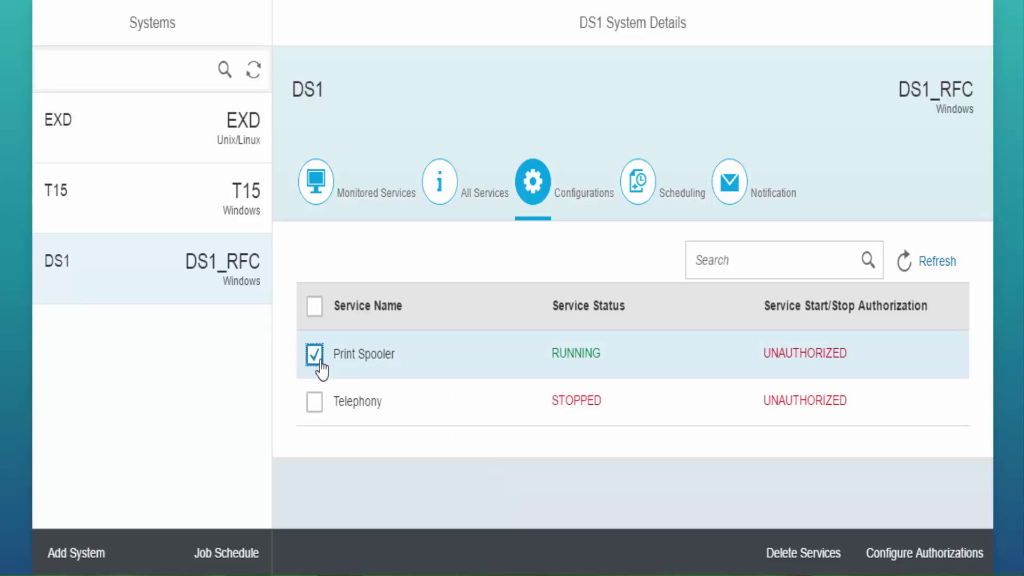
{"action": "left_click", "coordinate": [315, 403]}
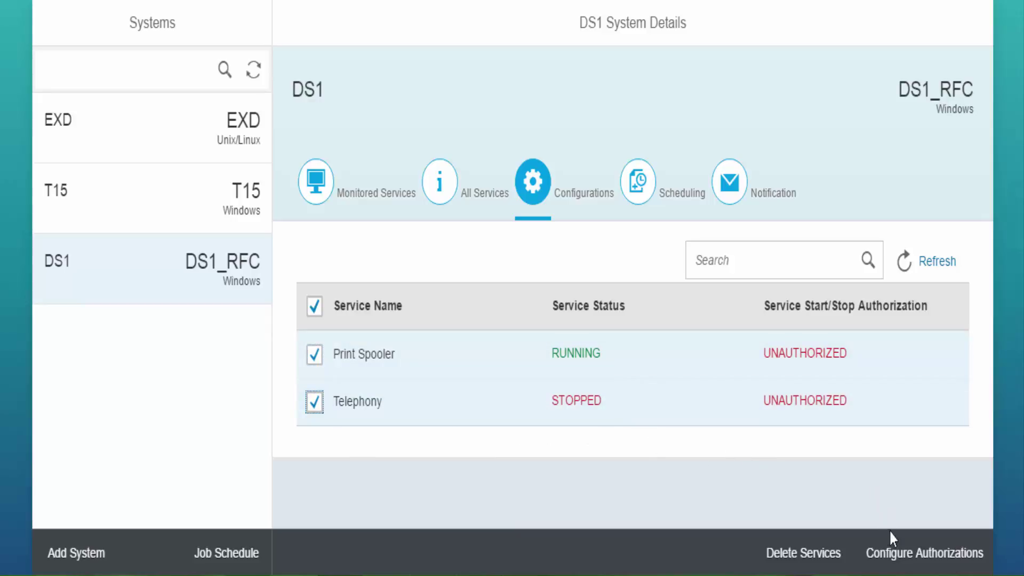
{"action": "left_click", "coordinate": [897, 558]}
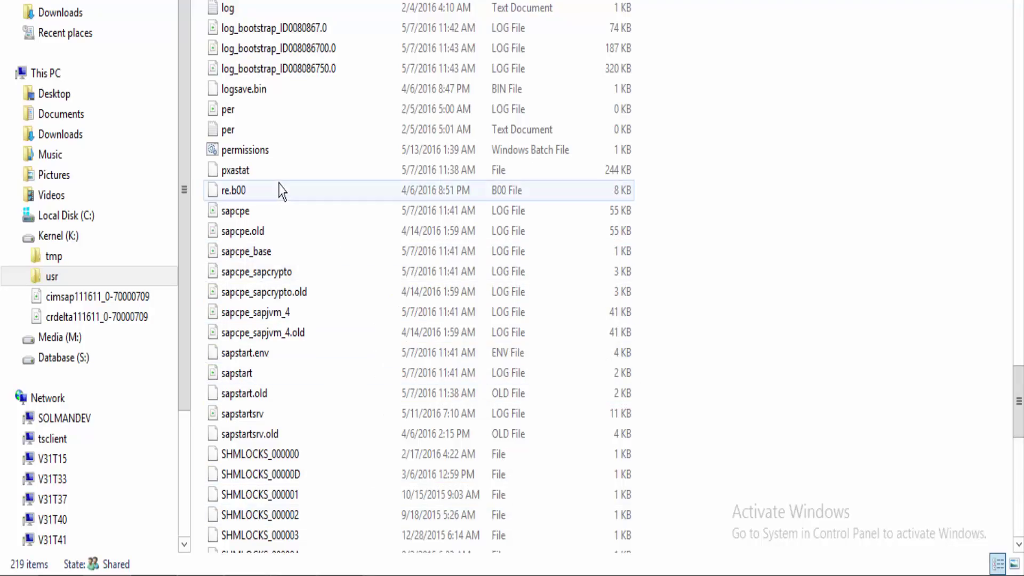
Run permissions.bat from the work folder as administrator.
{"action": "right_click", "coordinate": [265, 157]}
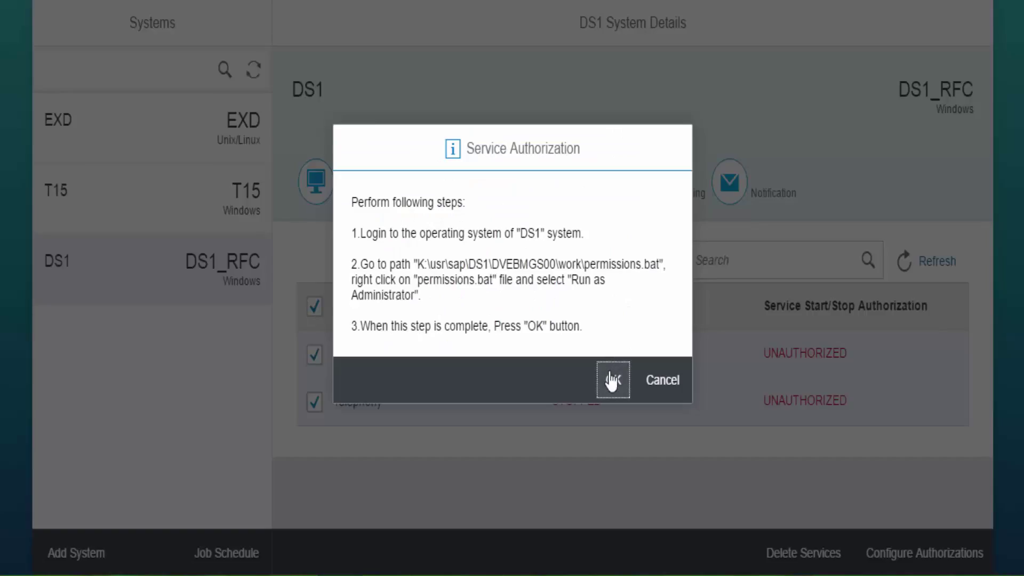
Confirm the Service Authorization so Print Spooler and Telephony become AUTHORIZED, then select EXD.
{"action": "left_click", "coordinate": [612, 381]}
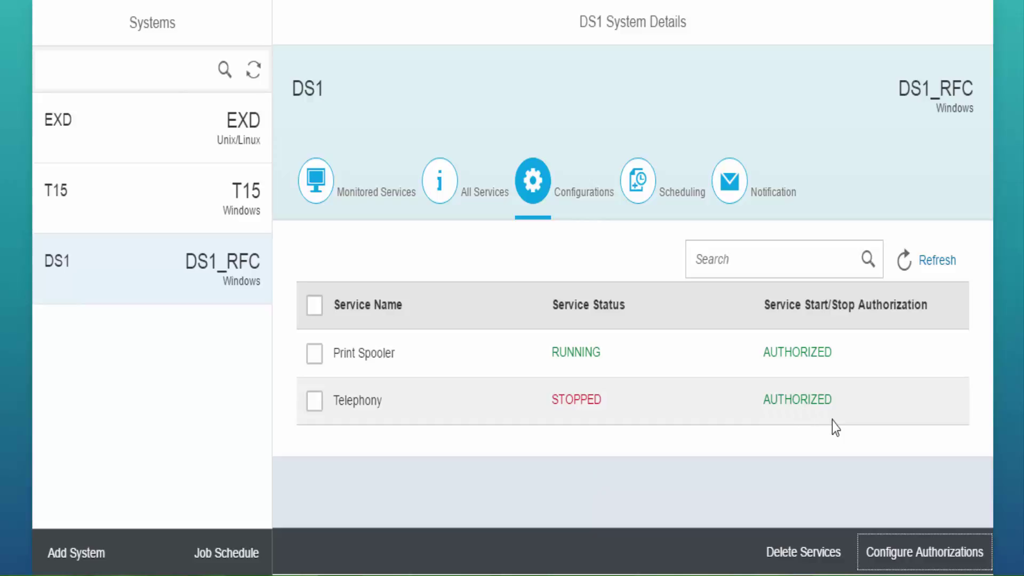
{"action": "left_click", "coordinate": [201, 126]}
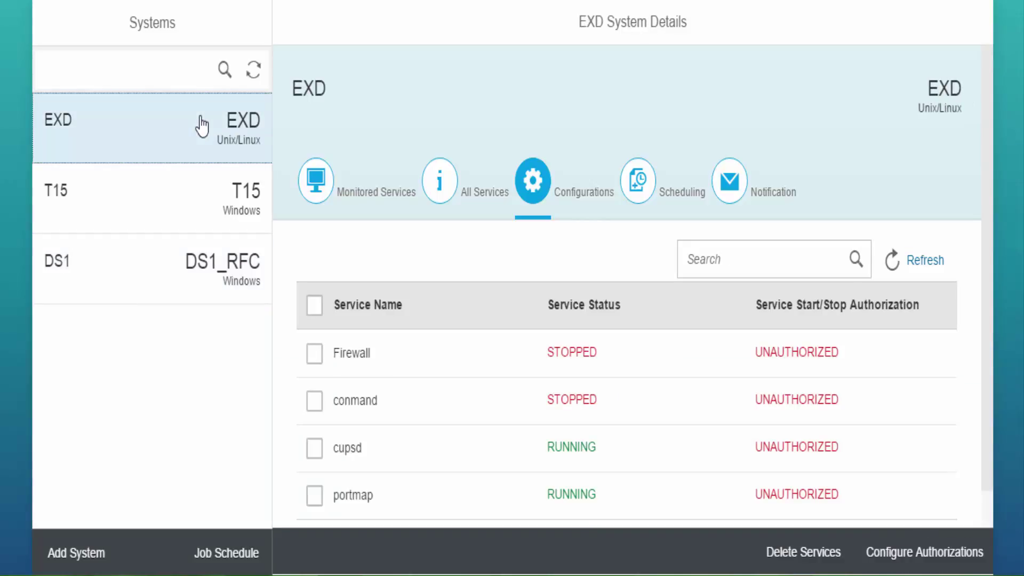
Show the Service Authorization instructions for EXD's configured services, with the visudo sudoers steps.
{"action": "left_click", "coordinate": [314, 181]}
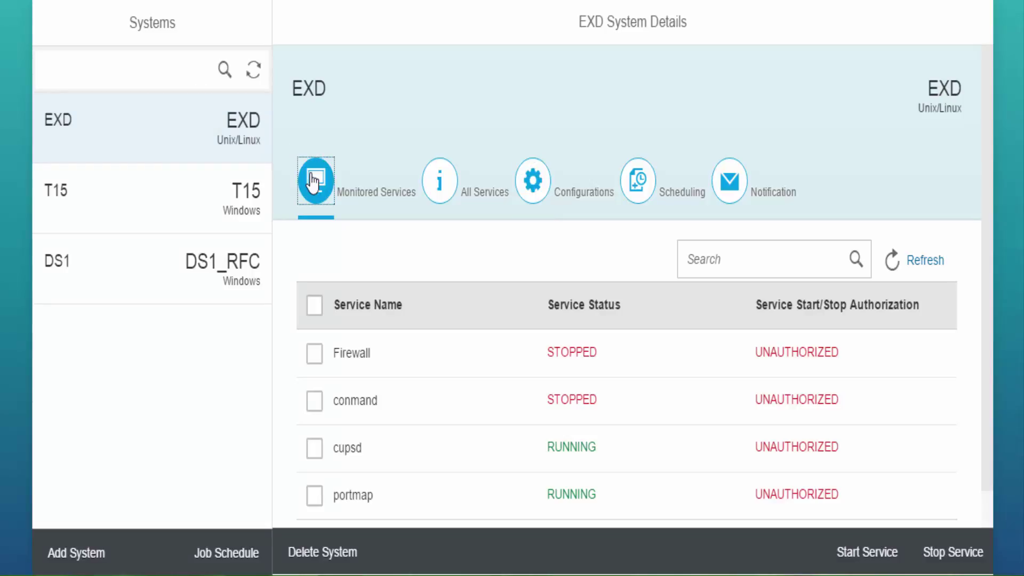
{"action": "left_click", "coordinate": [532, 183]}
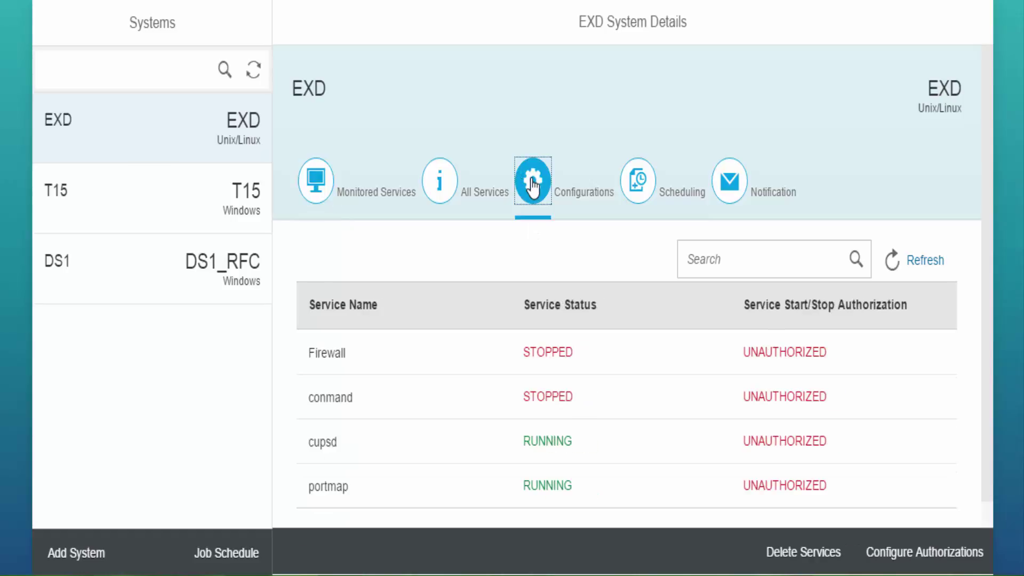
{"action": "left_click", "coordinate": [948, 553]}
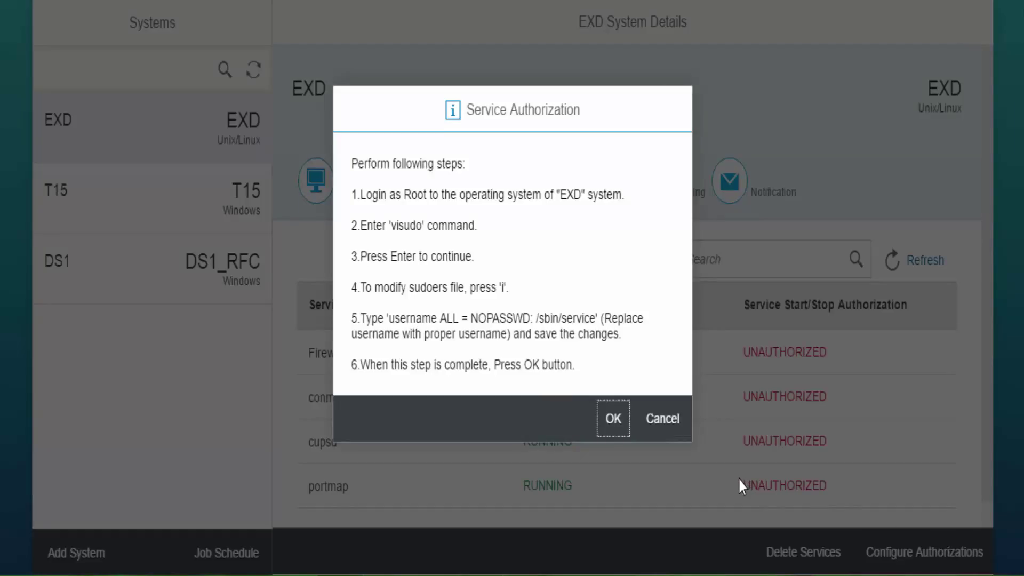
In the root PuTTY session, open the sudoers file with visudo past the swap-file warning.
{"action": "left_click", "coordinate": [351, 575]}
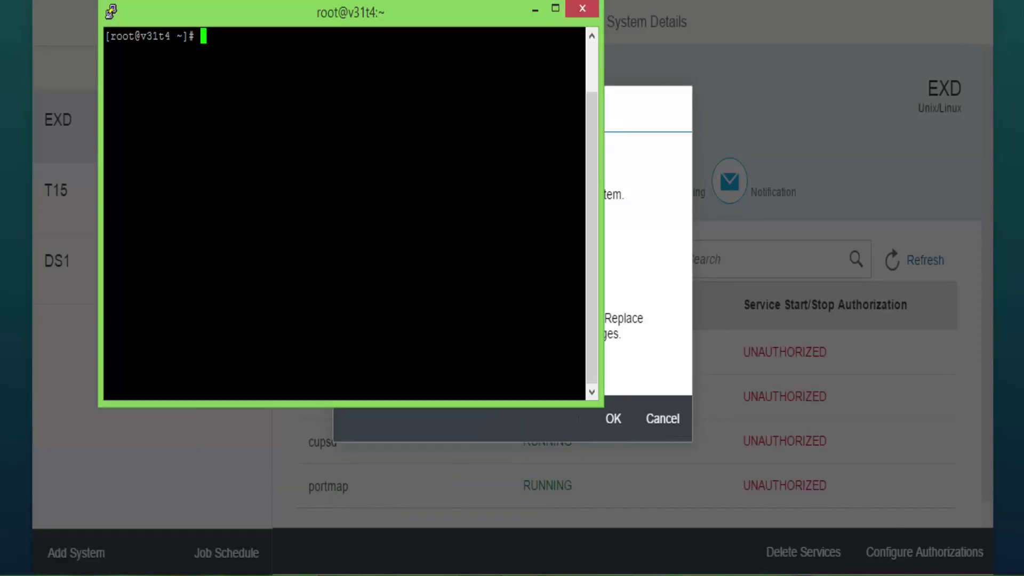
{"action": "type", "text": "visudo"}
{"action": "key", "text": "Return"}
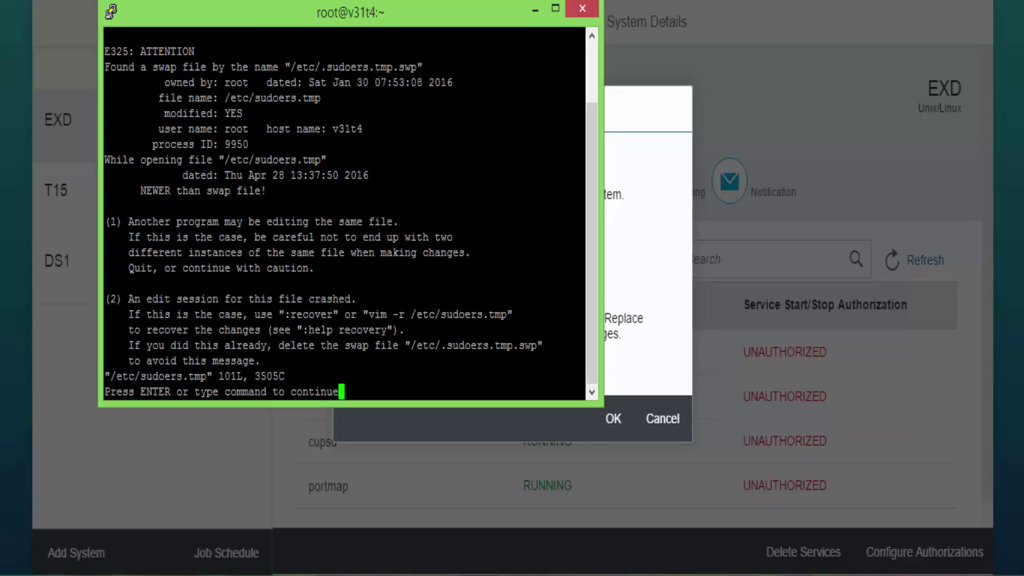
{"action": "key", "text": "Return"}
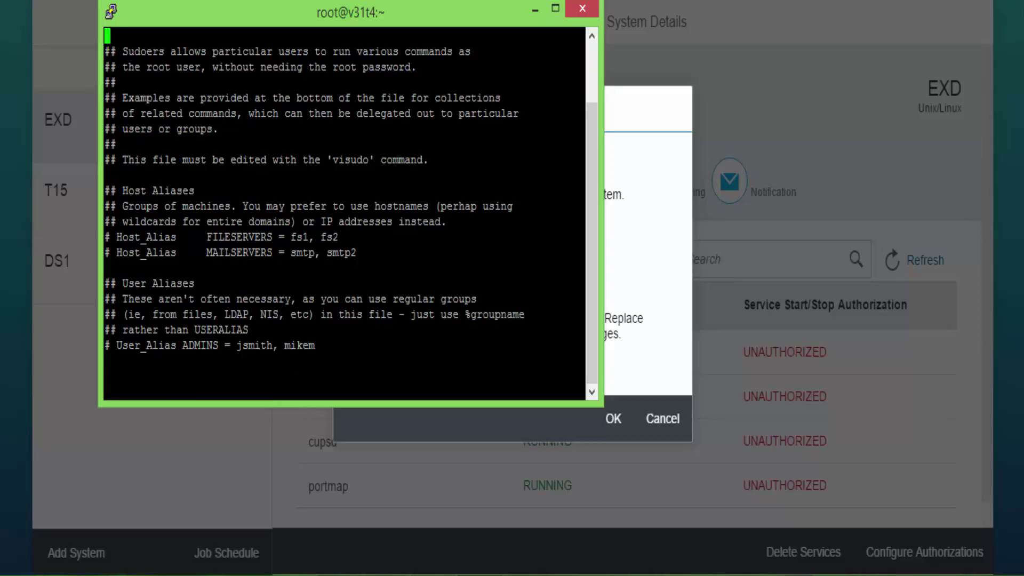
In insert mode, add the line 'exdadm ALL = NOPASSWD: /sbin/service' to sudoers.
{"action": "key", "text": "i"}
{"action": "key", "text": "Down"}
{"action": "key", "text": "Down"}
{"action": "key", "text": "Down"}
{"action": "key", "text": "Down"}
{"action": "key", "text": "Down"}
{"action": "key", "text": "Down"}
{"action": "key", "text": "Down"}
{"action": "key", "text": "Down"}
{"action": "key", "text": "Down"}
{"action": "key", "text": "Down"}
{"action": "key", "text": "Down"}
{"action": "key", "text": "Down"}
{"action": "key", "text": "Down"}
{"action": "key", "text": "Down"}
{"action": "key", "text": "Down"}
{"action": "key", "text": "Down"}
{"action": "key", "text": "Down"}
{"action": "key", "text": "Down"}
{"action": "key", "text": "Down"}
{"action": "key", "text": "Down"}
Add the exdadm NOPASSWD /sbin/service and 'Defaults:exdadm !requiretty' lines to sudoers, then save and exit with :wq.
{"action": "type", "text": "e"}
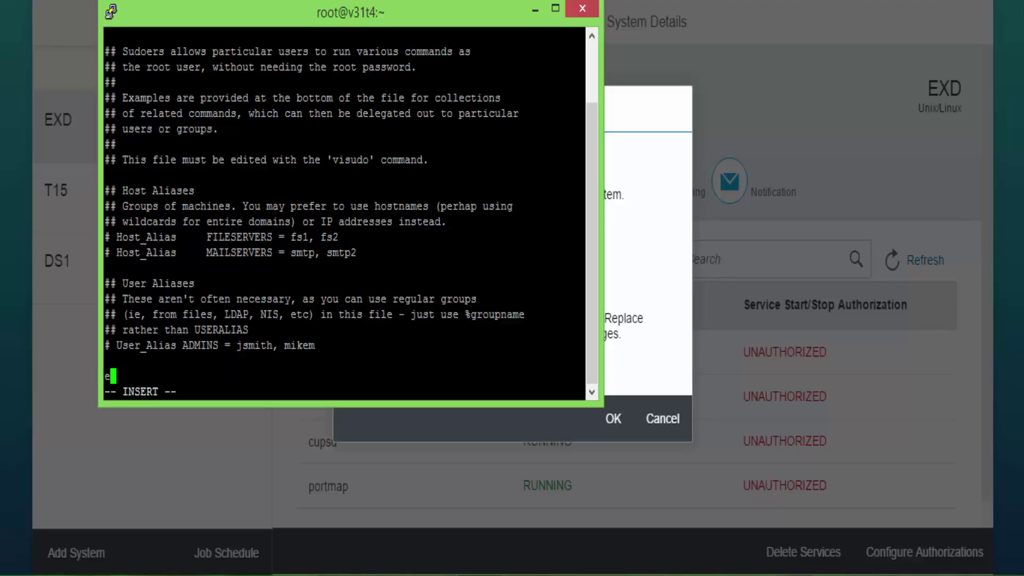
{"action": "type", "text": "xdadm !requiretty"}
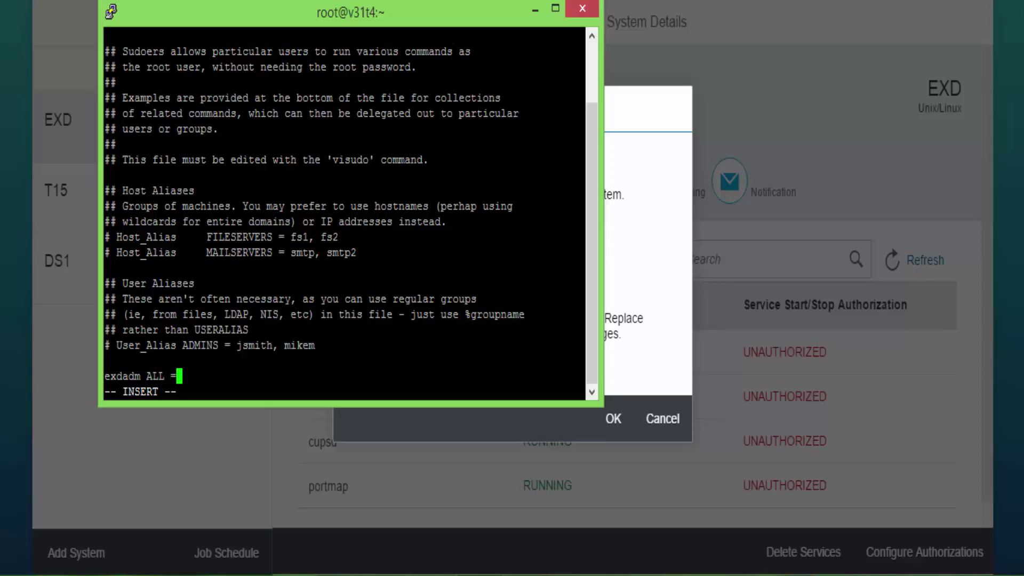
Add the exdadm NOPASSWD /sbin/service and 'Defaults:exdadm !requiretty' lines to sudoers, then save and exit with :wq.
{"action": "type", "text": "efaults:exdadm"}
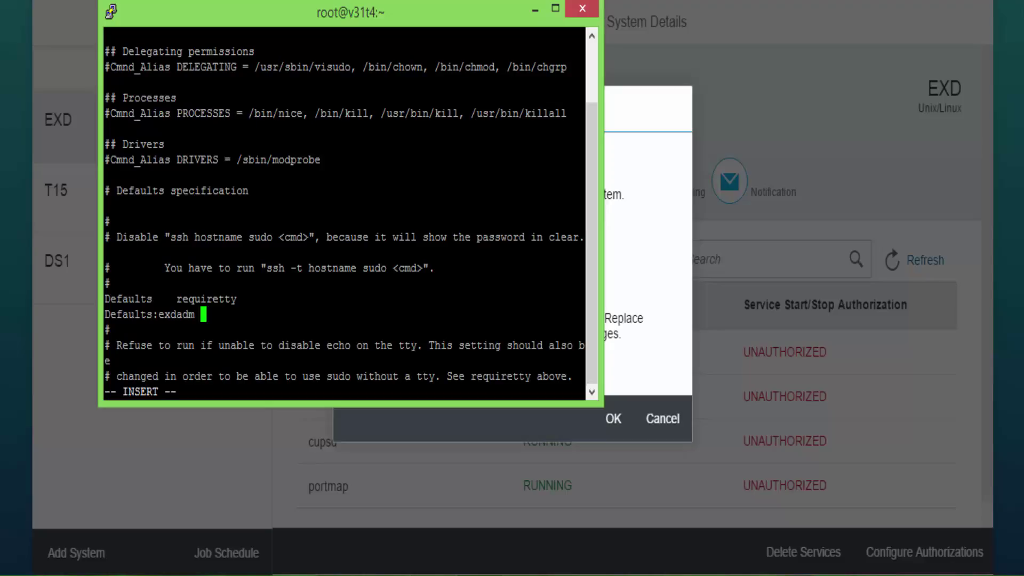
{"action": "type", "text": "!requiretty"}
{"action": "key", "text": "Escape"}
{"action": "type", "text": ":wq"}
{"action": "key", "text": "Return"}
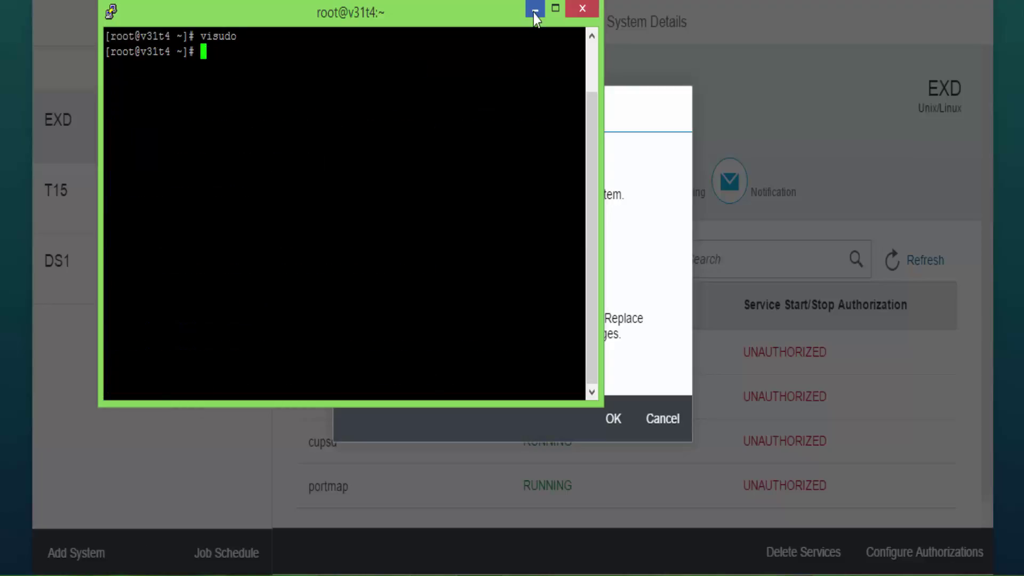
Confirm EXD's start/stop authorization so all four services show AUTHORIZED in Monitored Services.
{"action": "left_click", "coordinate": [535, 10]}
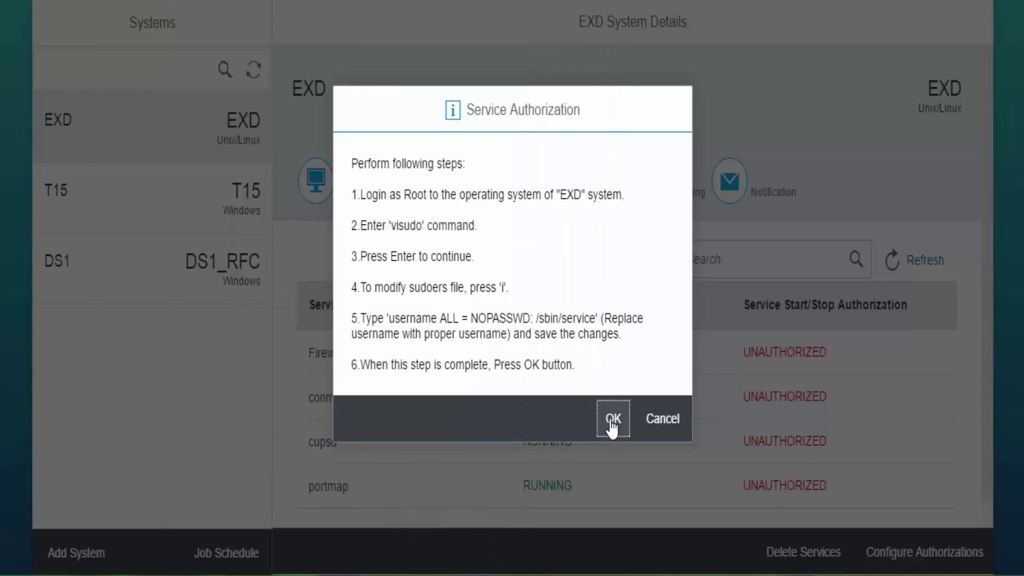
{"action": "left_click", "coordinate": [612, 421]}
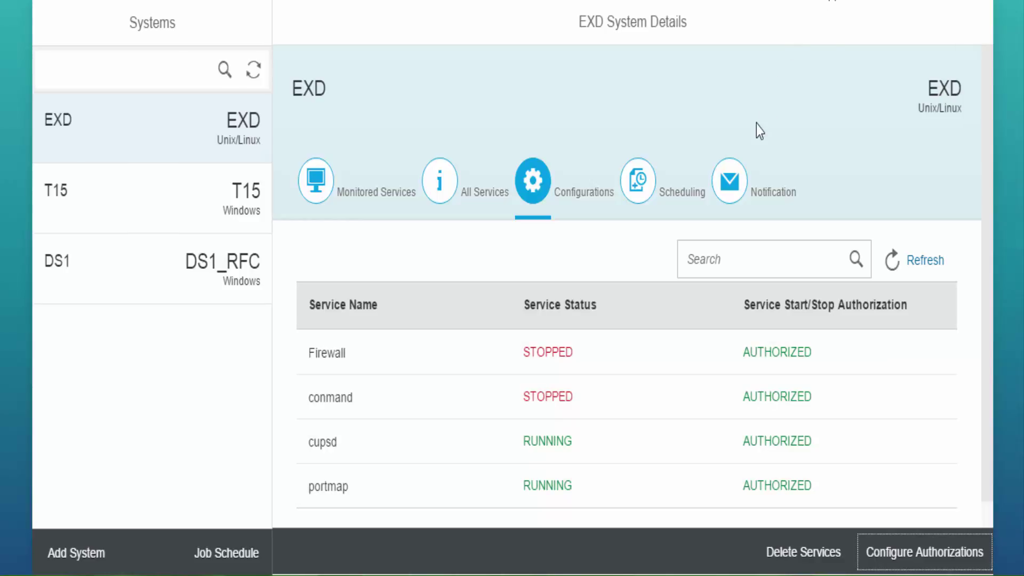
{"action": "left_click", "coordinate": [323, 190]}
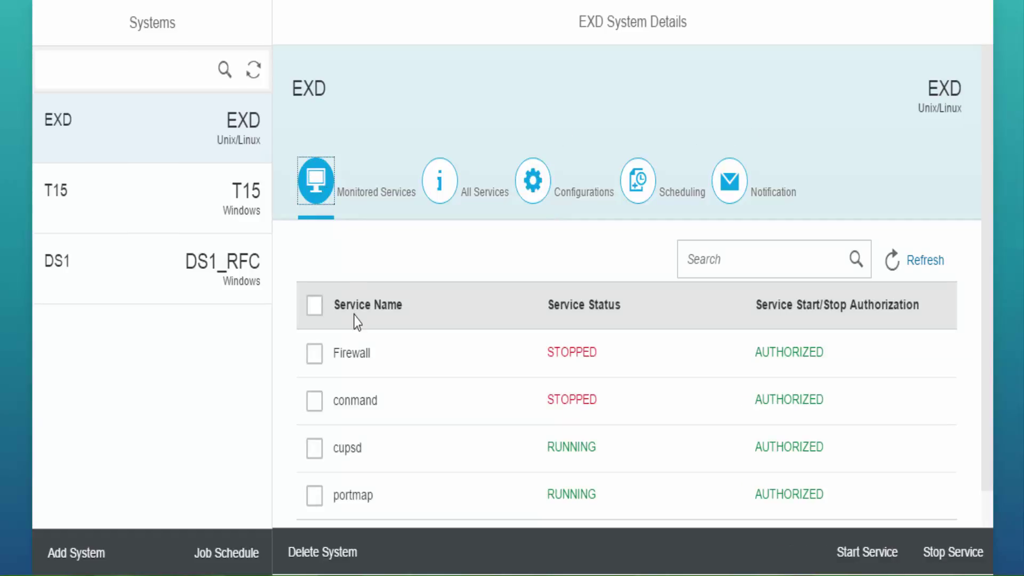
Stop EXD's cupsd service, start DS1's Telephony service, and view DS1's Configurations.
{"action": "left_click", "coordinate": [314, 447]}
{"action": "left_click", "coordinate": [976, 559]}
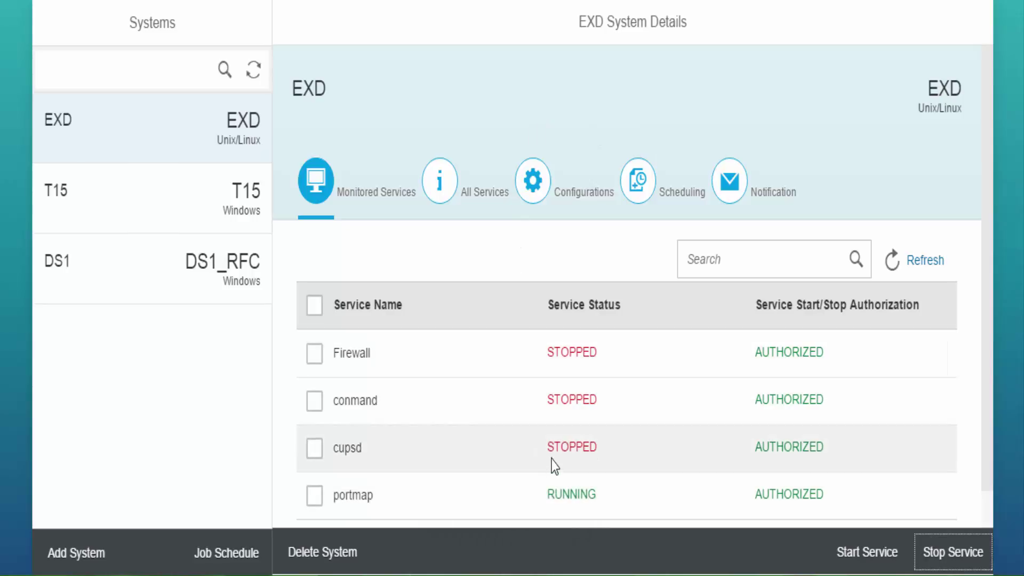
{"action": "left_click", "coordinate": [221, 280]}
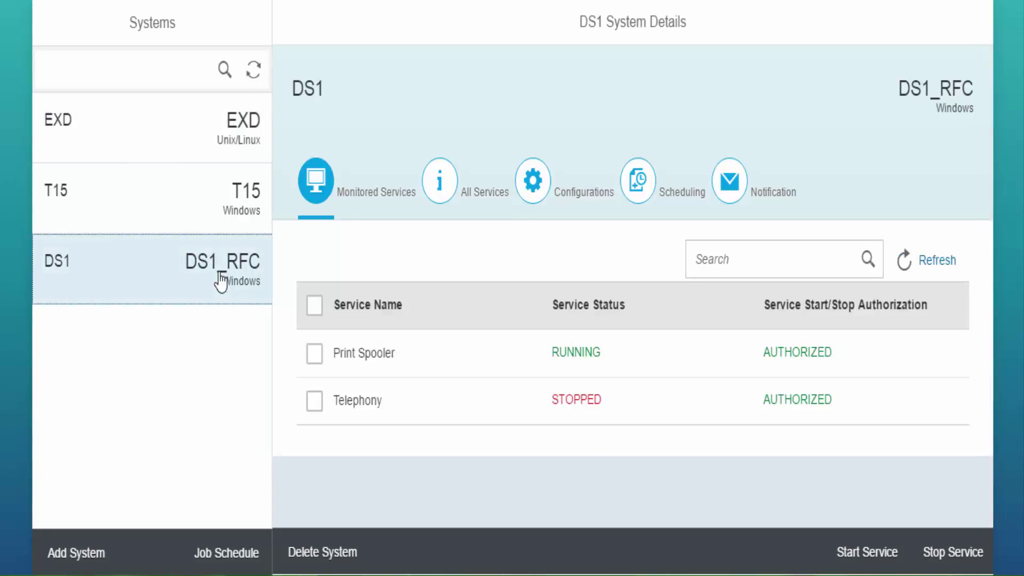
{"action": "left_click", "coordinate": [314, 401]}
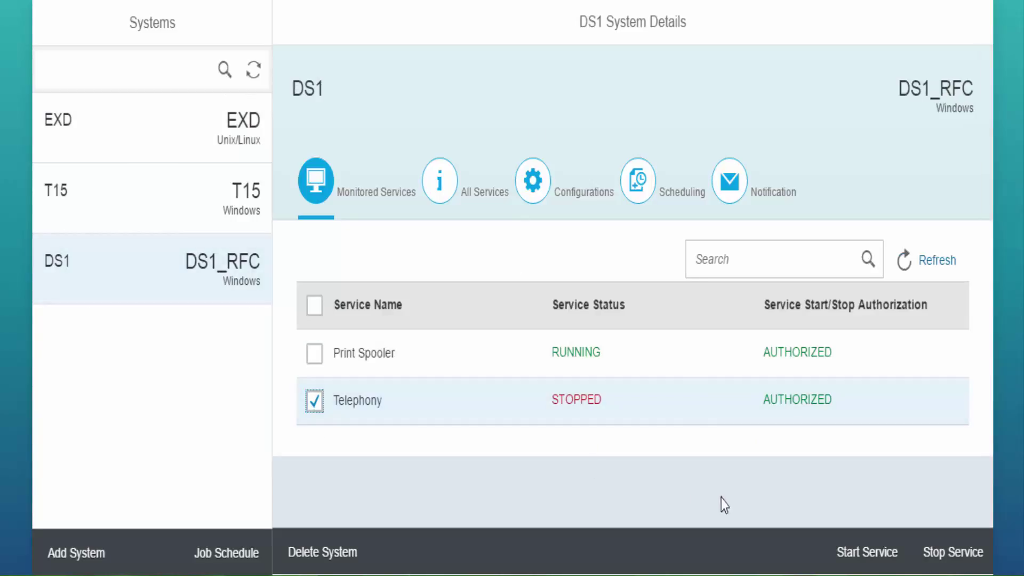
{"action": "left_click", "coordinate": [860, 554]}
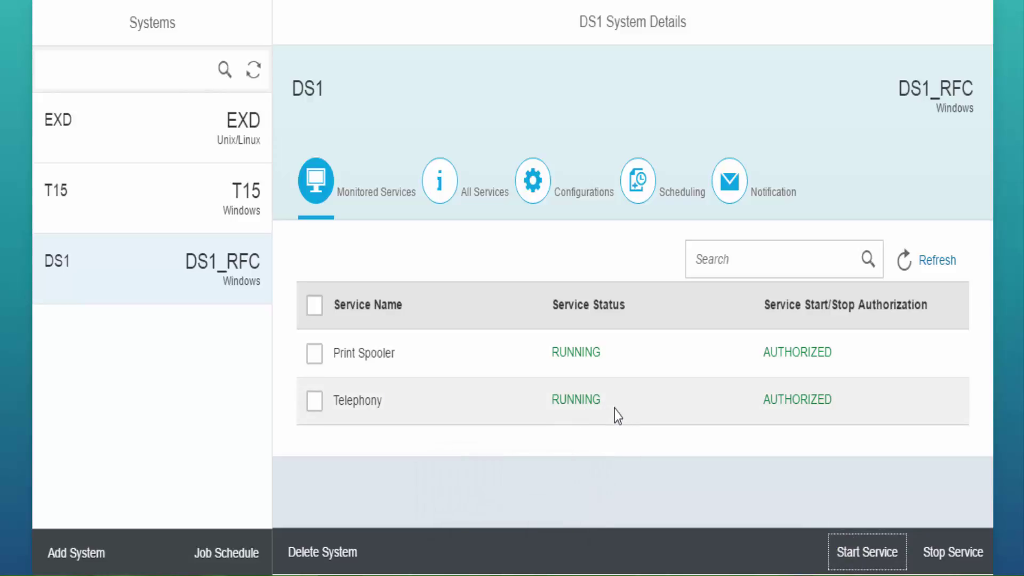
{"action": "left_click", "coordinate": [532, 191]}
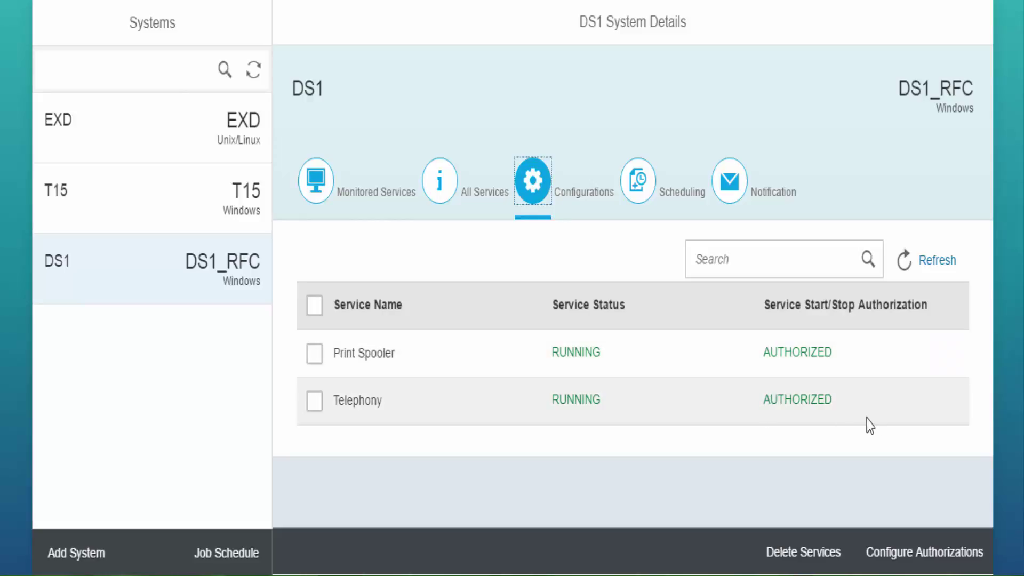
Request authorization changes for DS1's Print Spooler and Telephony, then switch to the Remote Desktop session.
{"action": "left_click", "coordinate": [317, 354]}
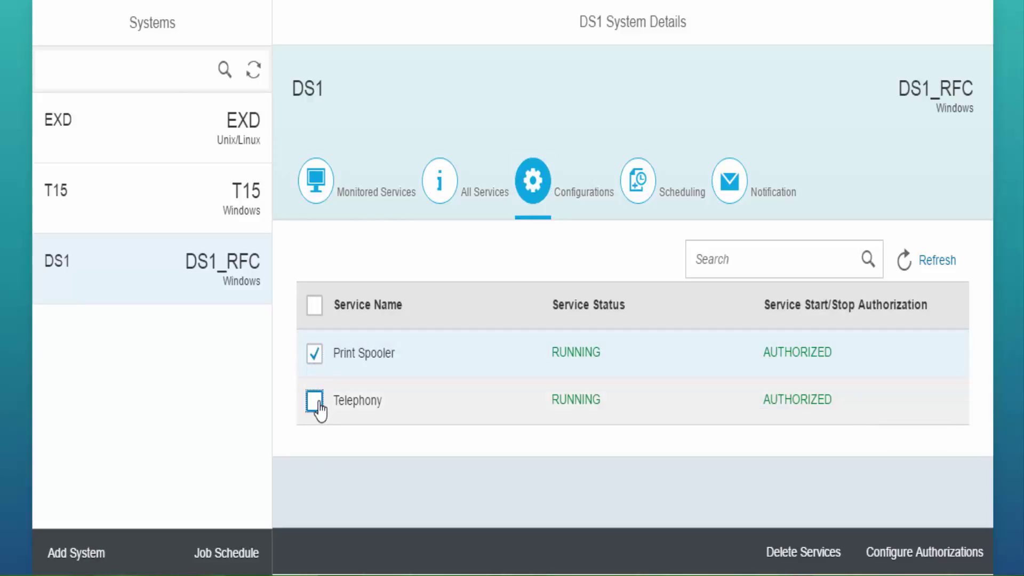
{"action": "left_click", "coordinate": [318, 408]}
{"action": "left_click", "coordinate": [885, 553]}
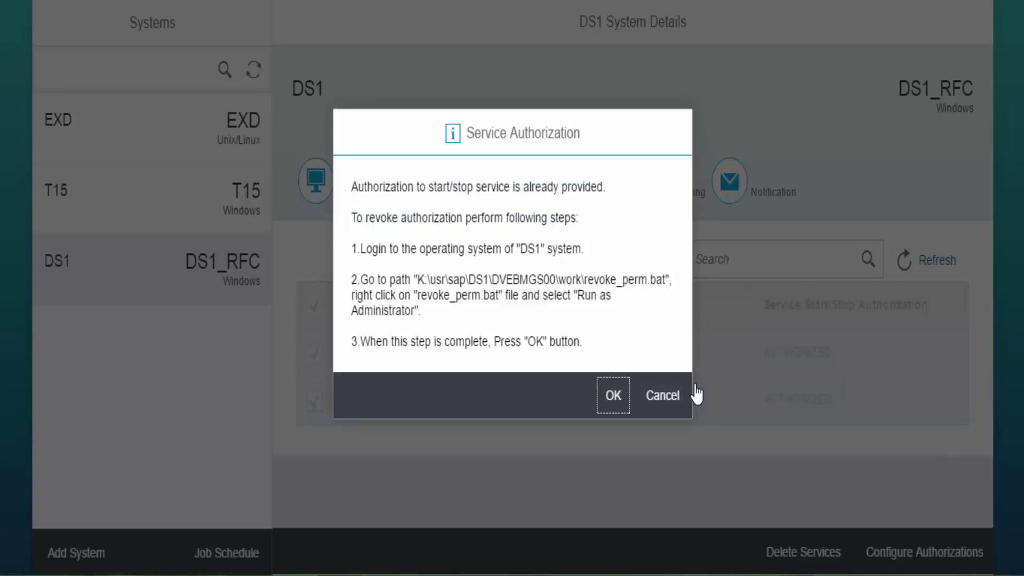
{"action": "mouse_move", "coordinate": [525, 573]}
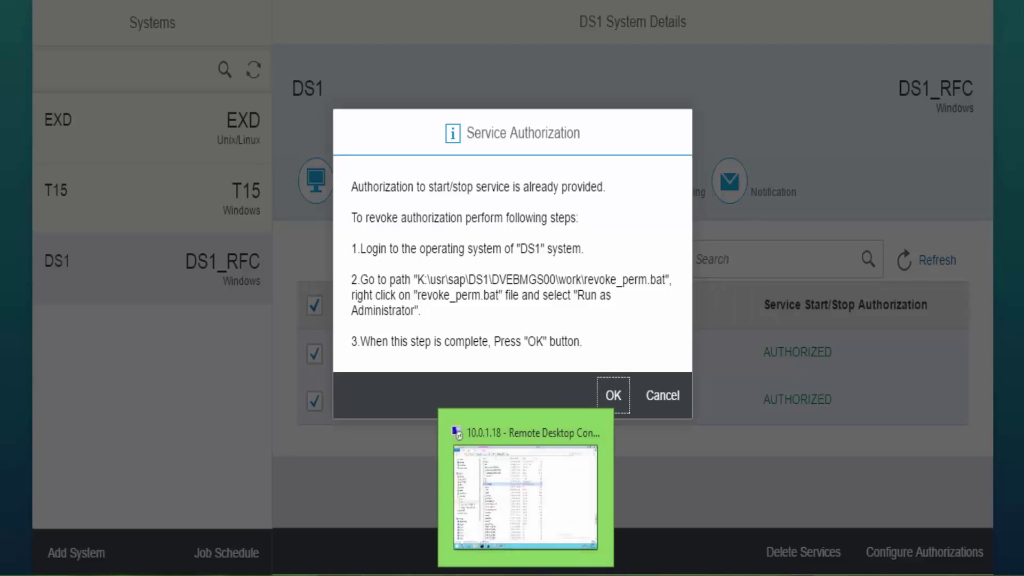
{"action": "left_click", "coordinate": [456, 433]}
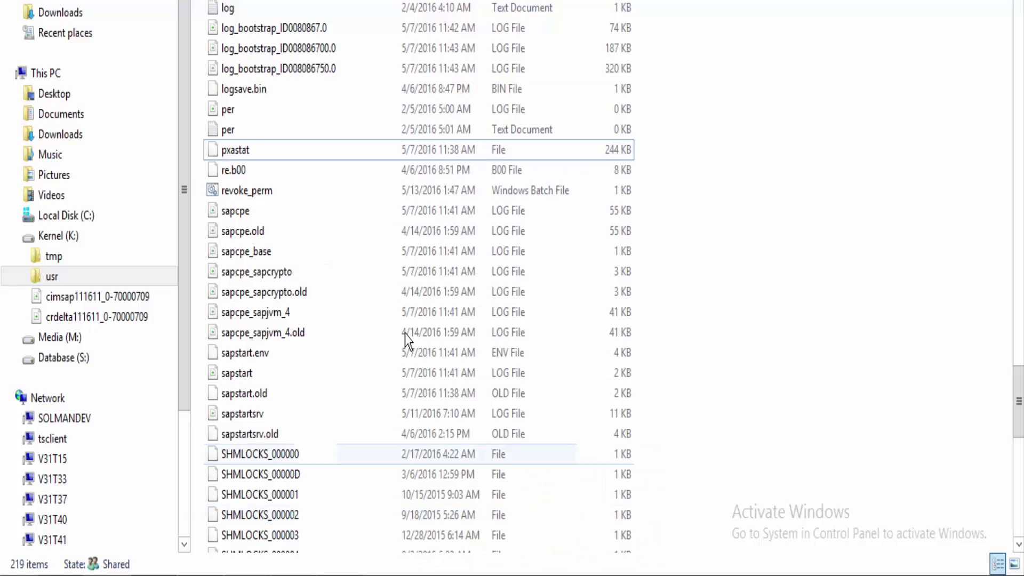
Run revoke_perm.bat from K:\usr\sap\DS1\DVEBMGS00\work as administrator.
{"action": "right_click", "coordinate": [244, 192]}
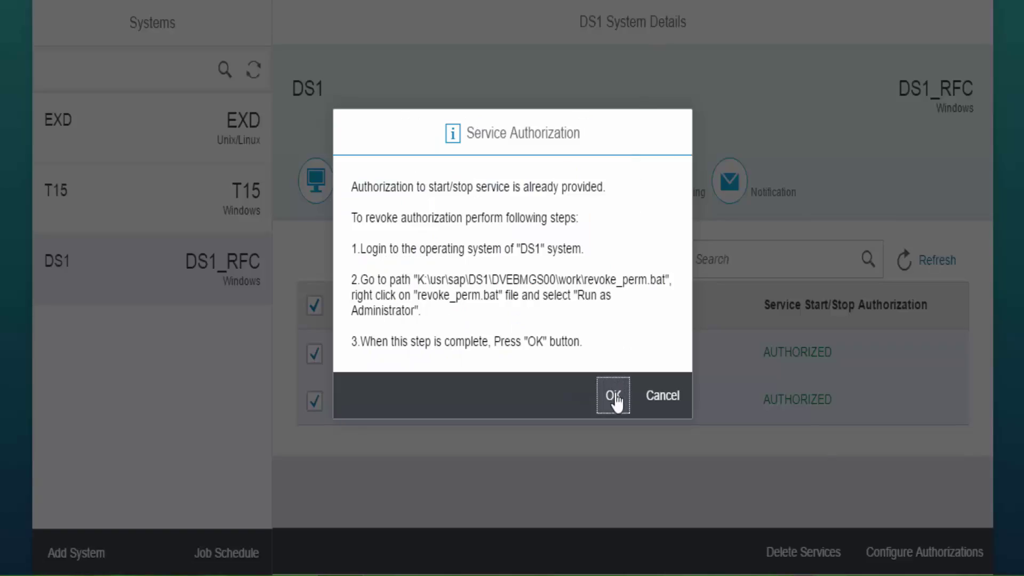
Confirm the revocation so both DS1 services show UNAUTHORIZED, then go to DS1's Scheduling page.
{"action": "left_click", "coordinate": [613, 397]}
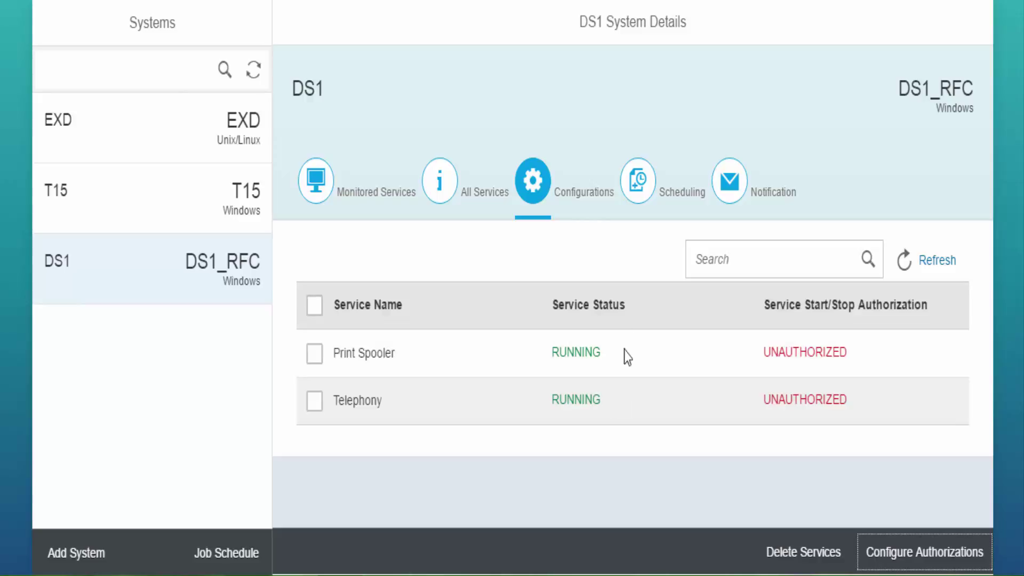
{"action": "left_click", "coordinate": [640, 193]}
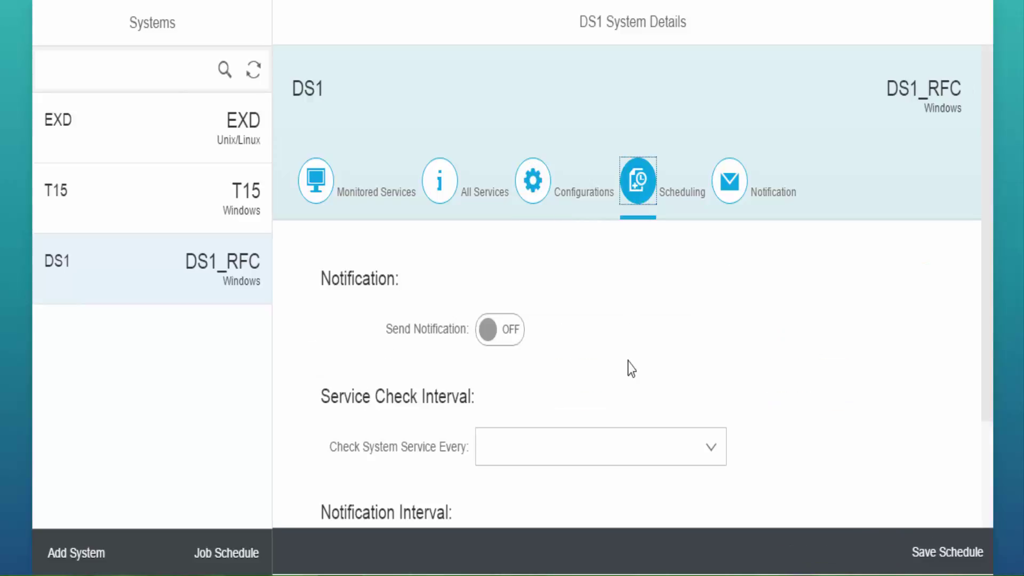
Turn on Send Notification in DS1's schedule settings.
{"action": "scroll", "coordinate": [669, 356], "scroll_direction": "down", "scroll_amount": 2}
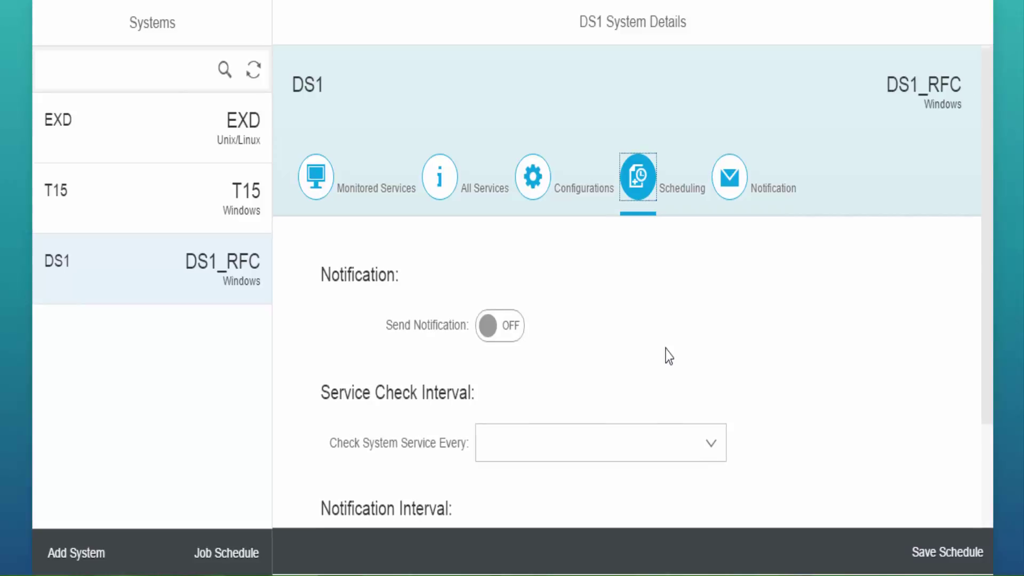
{"action": "left_click", "coordinate": [705, 349]}
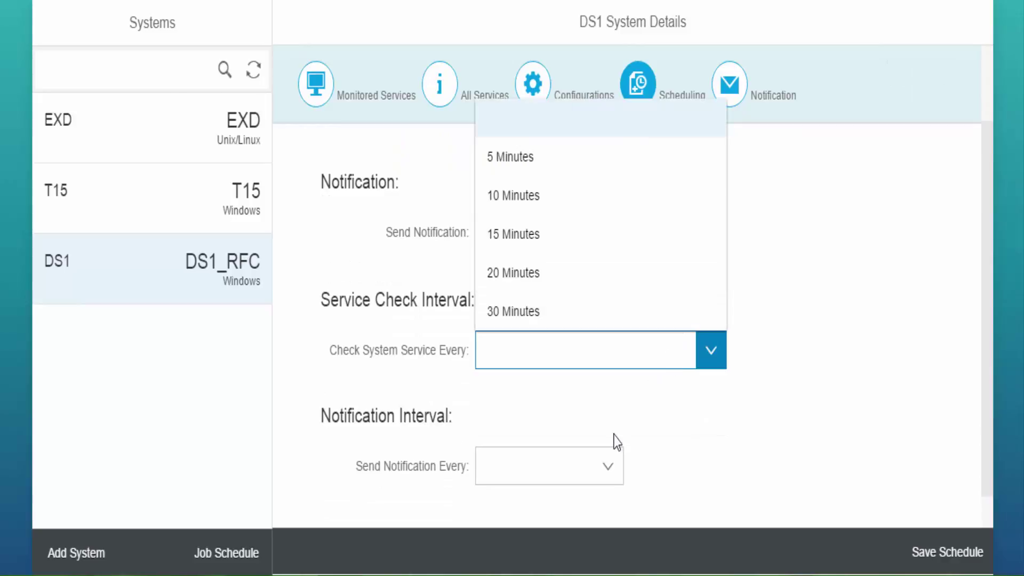
{"action": "left_click", "coordinate": [435, 253]}
{"action": "left_click", "coordinate": [515, 239]}
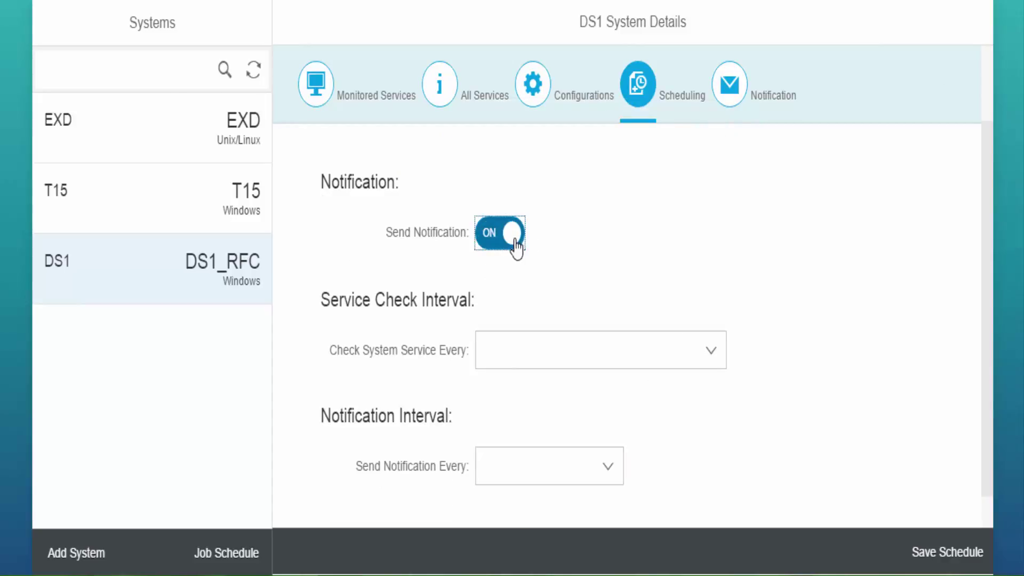
Set 5-minute service checks and 10-minute notifications, save the schedule, and begin adding a recipient.
{"action": "left_click", "coordinate": [718, 356]}
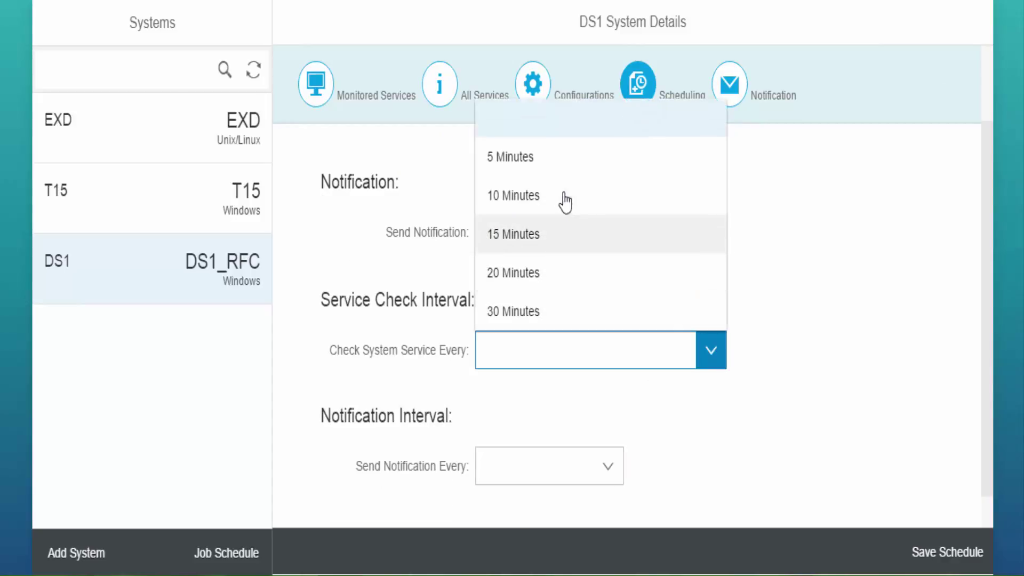
{"action": "left_click", "coordinate": [555, 163]}
{"action": "left_click", "coordinate": [607, 467]}
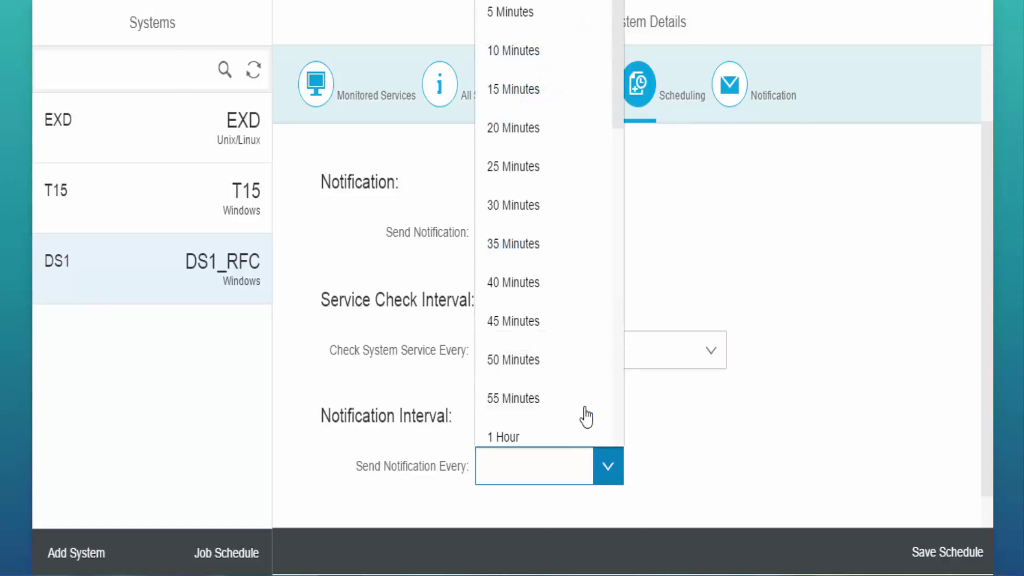
{"action": "left_click", "coordinate": [503, 54]}
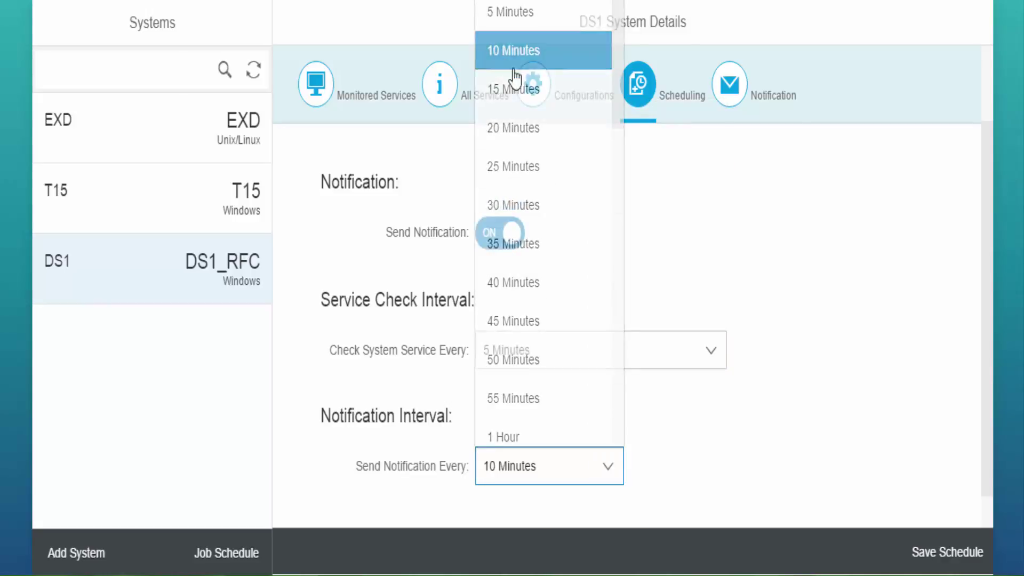
{"action": "left_click", "coordinate": [941, 555]}
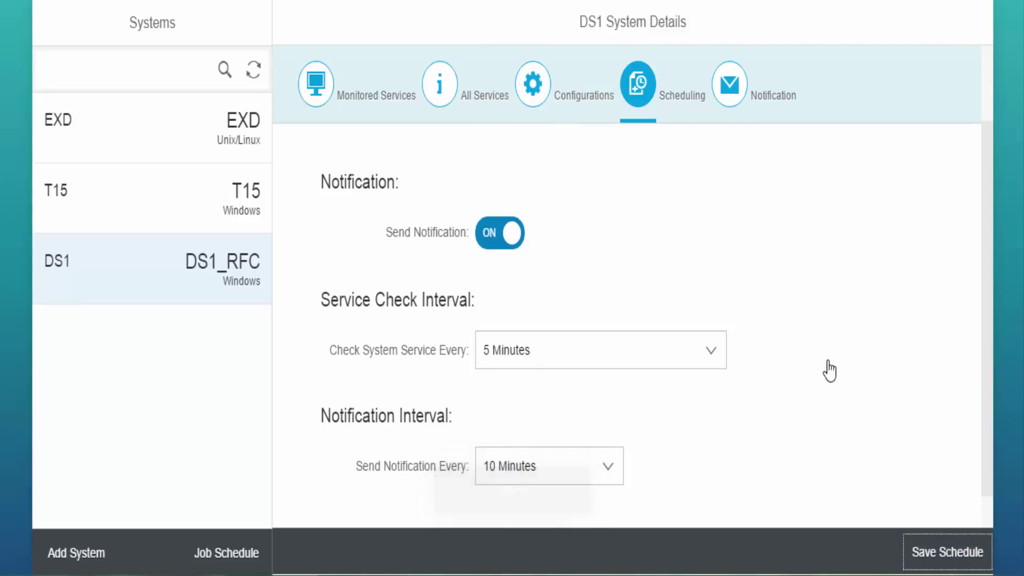
{"action": "left_click", "coordinate": [734, 97]}
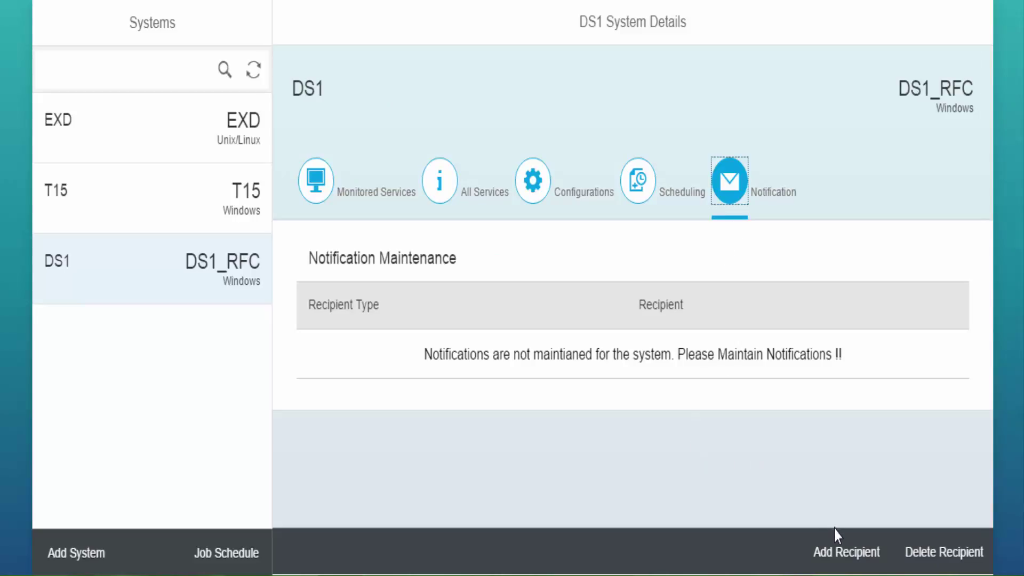
{"action": "left_click", "coordinate": [857, 557]}
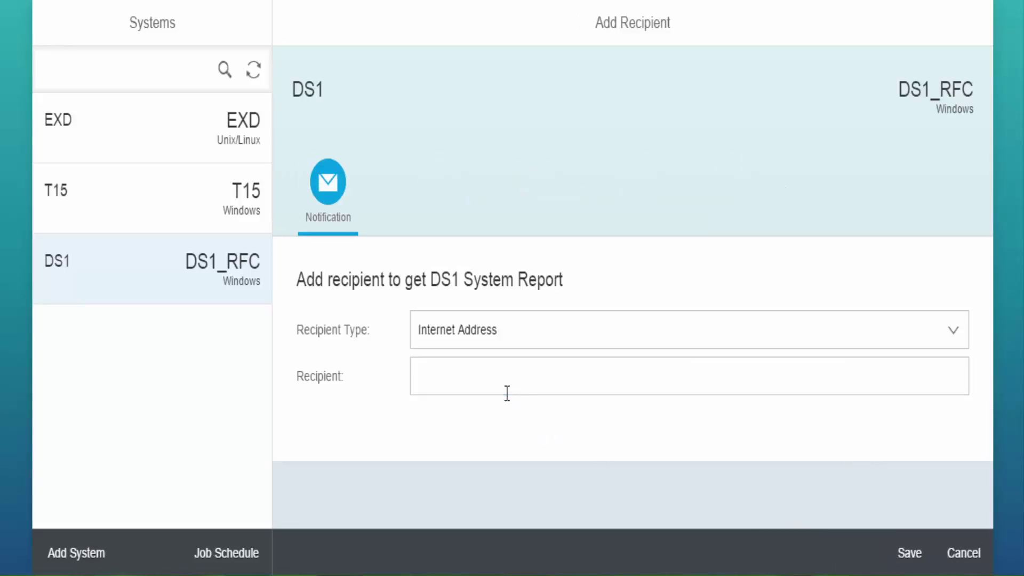
Add an Internet Address recipient with the first e-mail address and save it.
{"action": "left_click", "coordinate": [954, 346]}
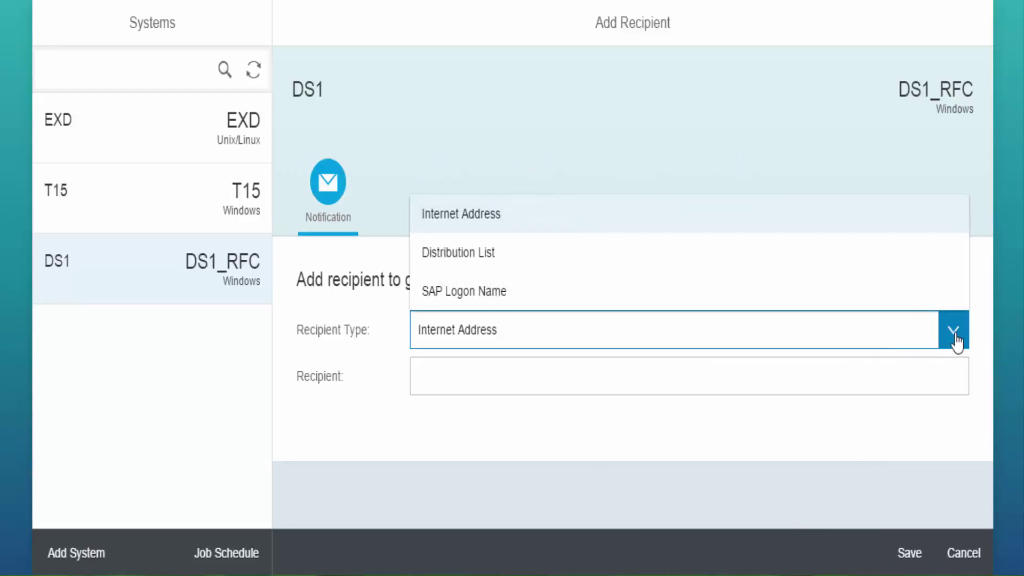
{"action": "left_click", "coordinate": [674, 216]}
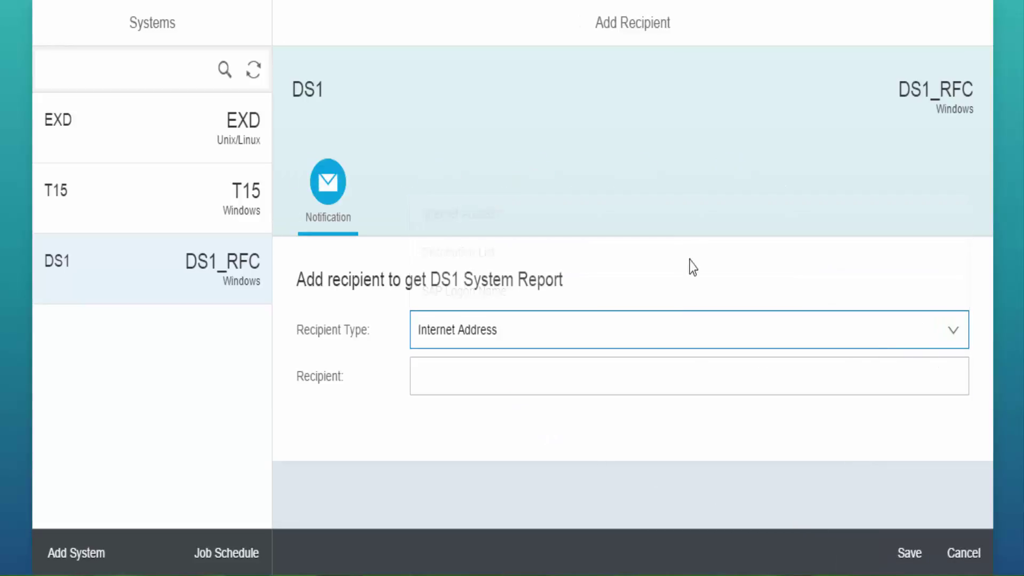
{"action": "left_click", "coordinate": [648, 377]}
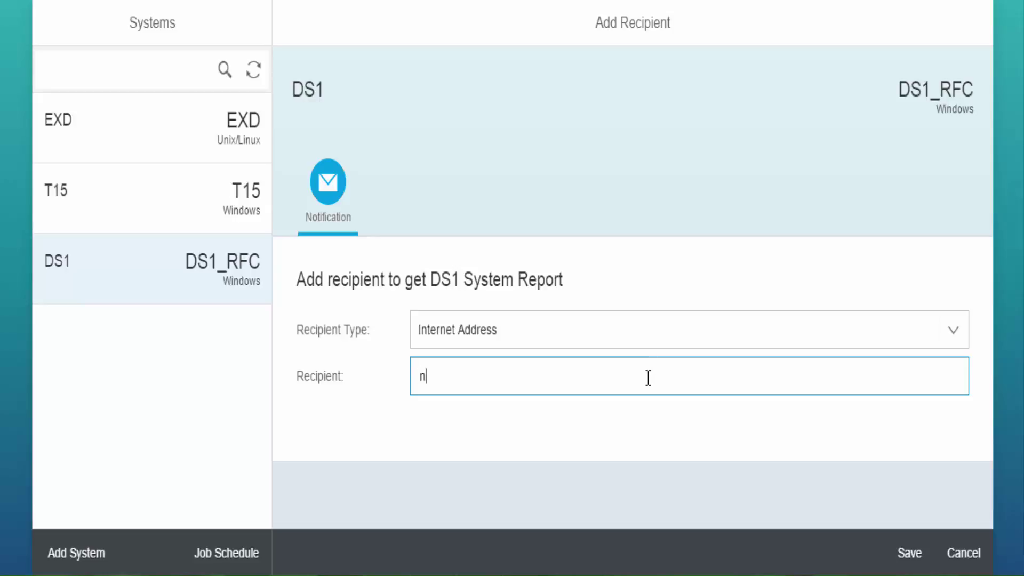
{"action": "left_click", "coordinate": [901, 557]}
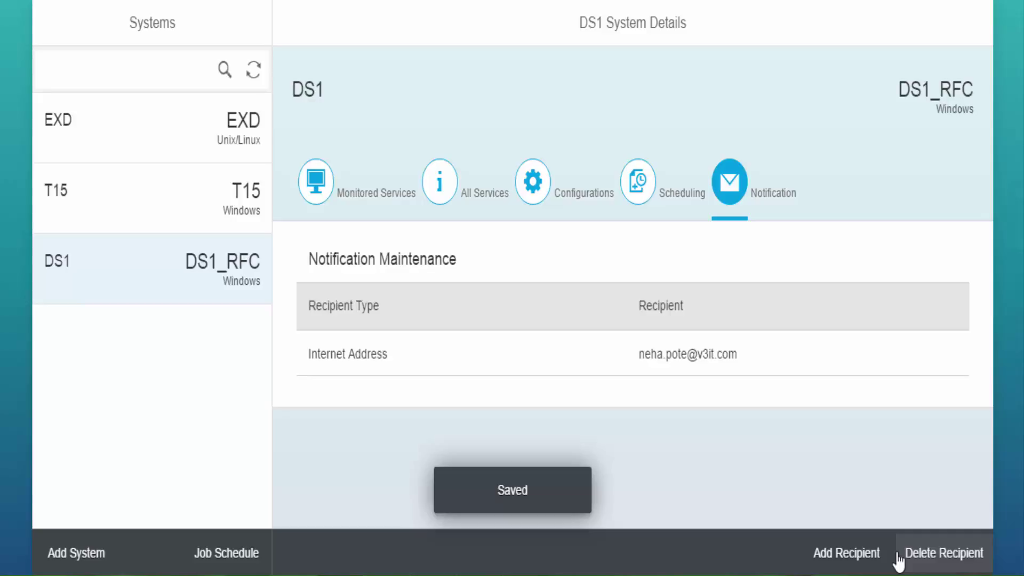
Add and save a second Internet Address recipient's e-mail address.
{"action": "left_click", "coordinate": [842, 554]}
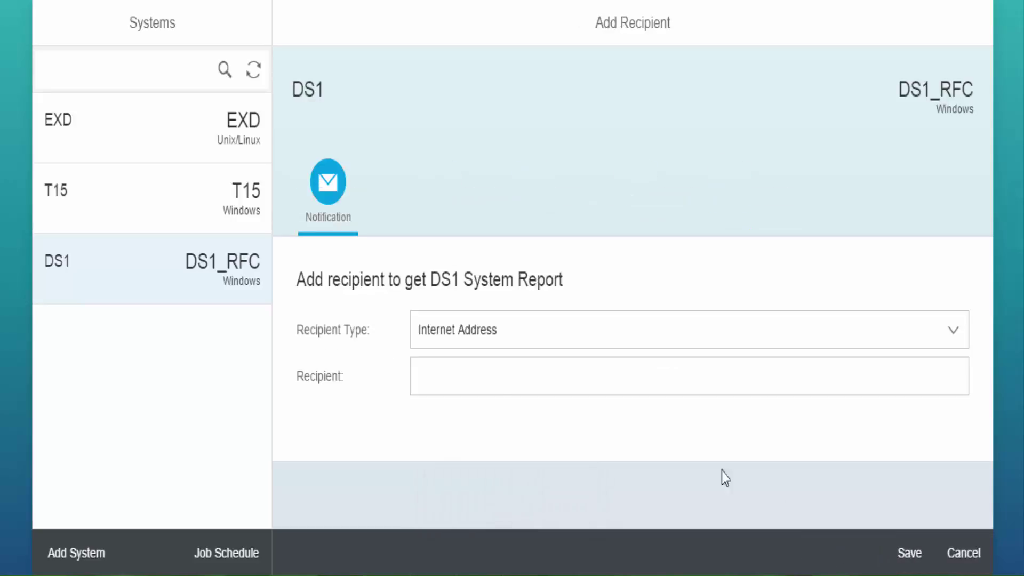
{"action": "left_click", "coordinate": [474, 381]}
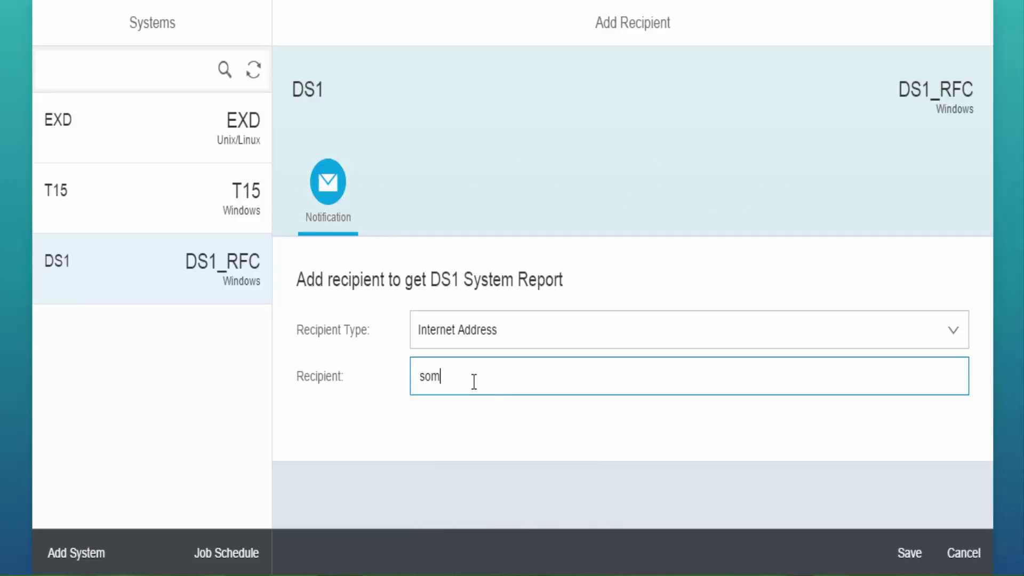
{"action": "left_click", "coordinate": [901, 554]}
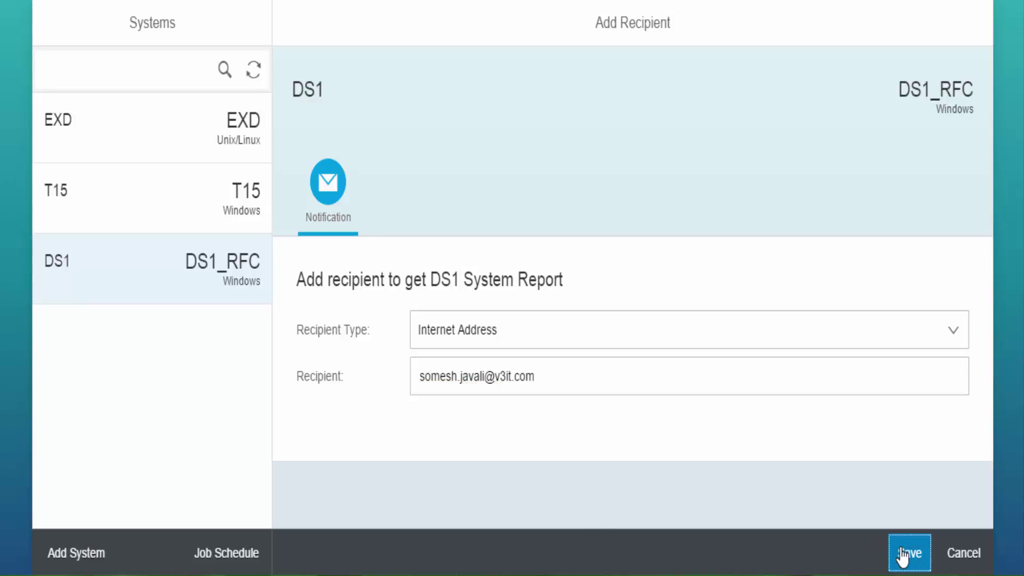
{"action": "left_click", "coordinate": [944, 553]}
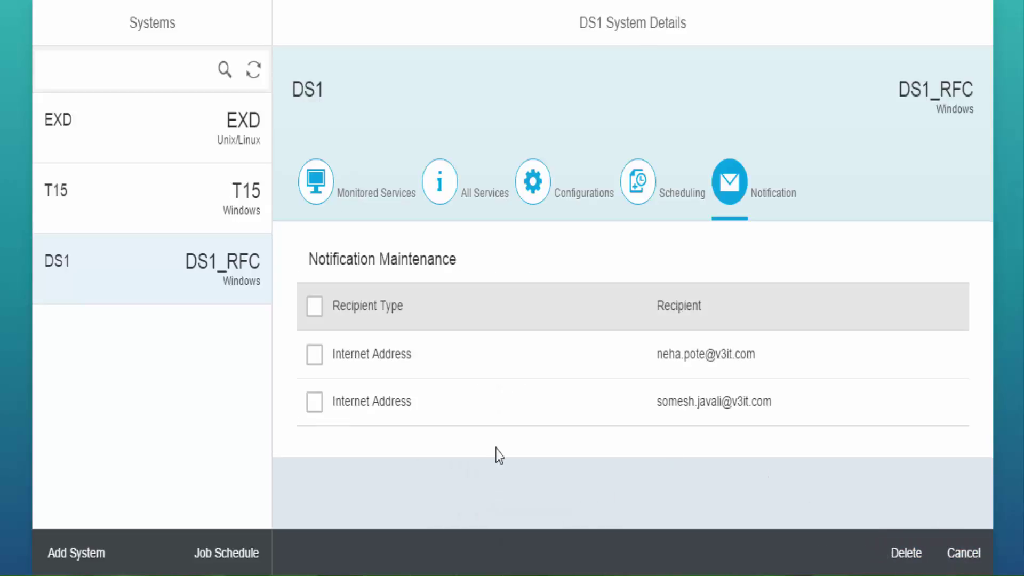
Delete the second recipient from DS1's list, then bring up the ZMONSERVICE_BG_JOB Schedule Job form.
{"action": "left_click", "coordinate": [315, 403]}
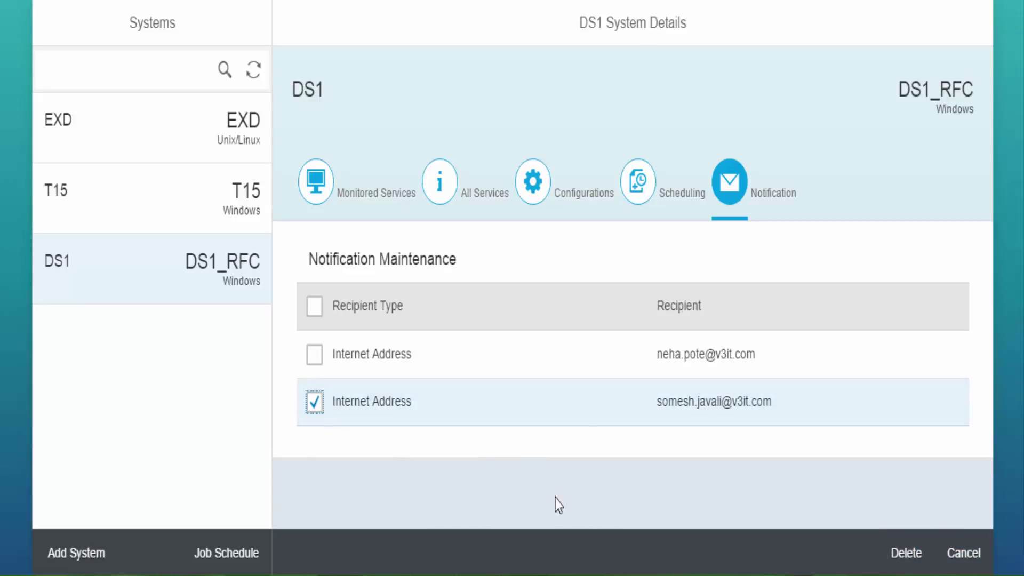
{"action": "left_click", "coordinate": [901, 554]}
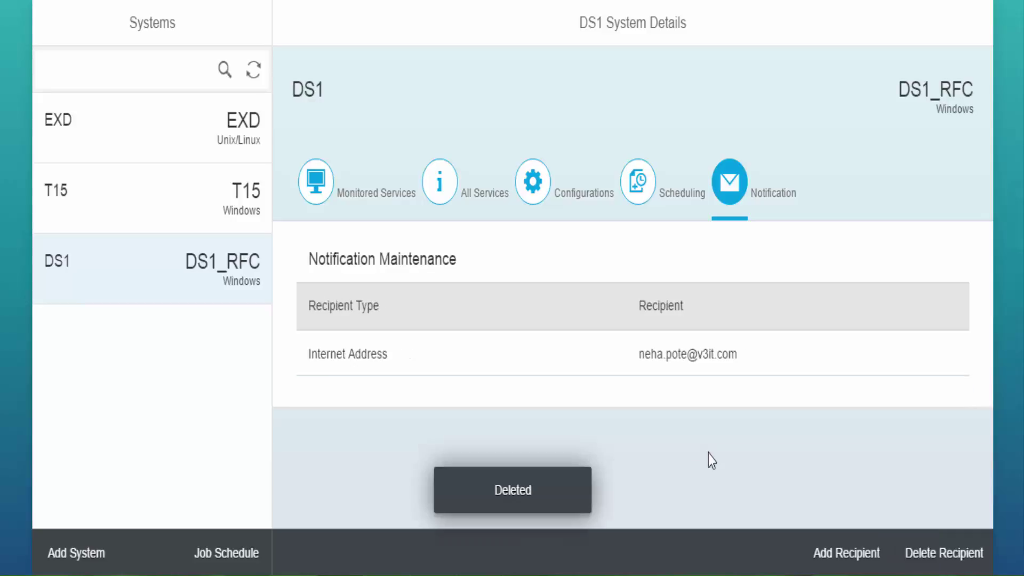
{"action": "left_click", "coordinate": [221, 555]}
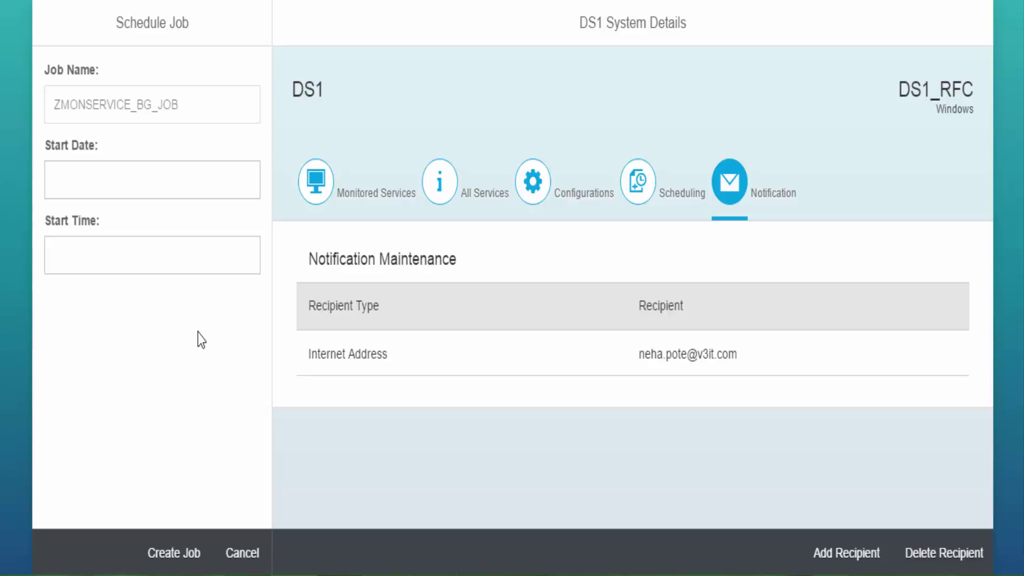
Create the ZMONSERVICE_BG_JOB job starting 13.05.2016 at 12:20, then return to the launchpad home.
{"action": "left_click", "coordinate": [212, 189]}
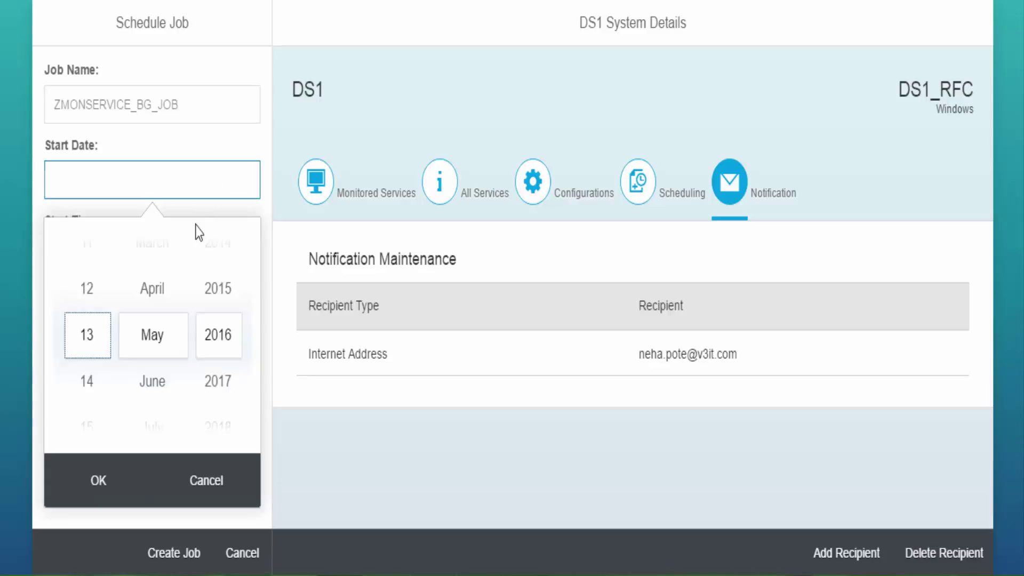
{"action": "left_click", "coordinate": [107, 483]}
{"action": "left_click", "coordinate": [130, 258]}
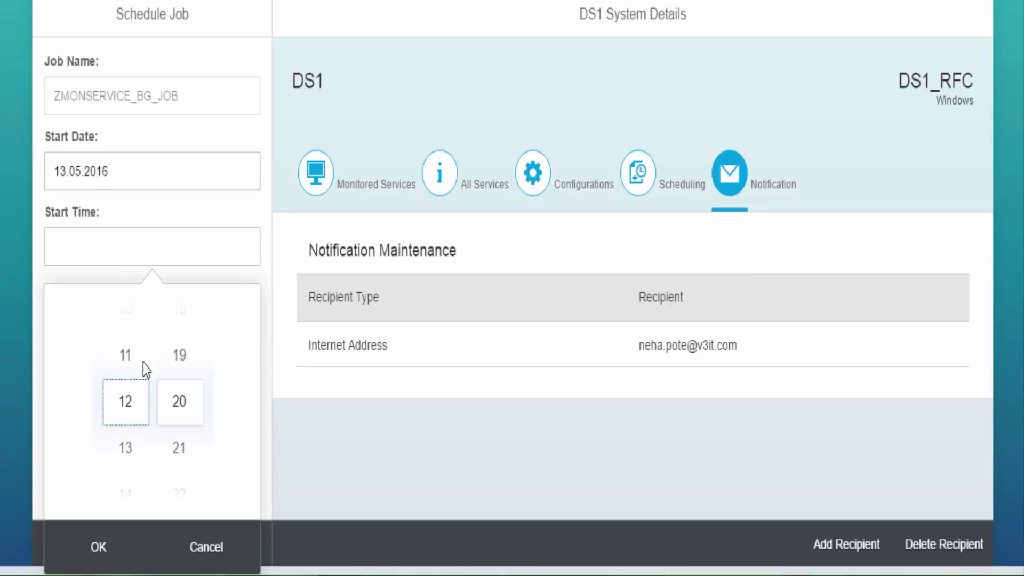
{"action": "left_click", "coordinate": [101, 552]}
{"action": "left_click", "coordinate": [181, 552]}
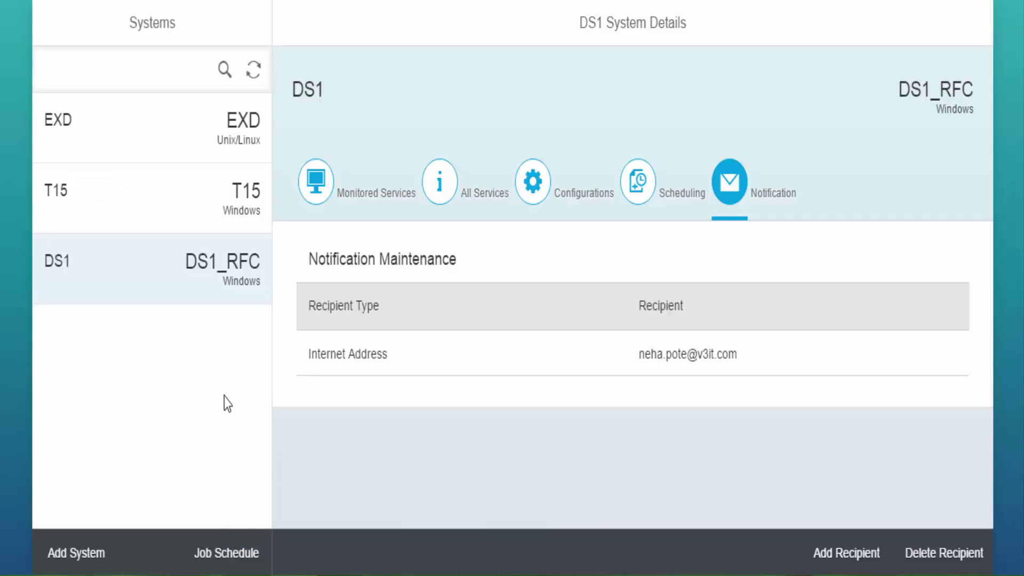
{"action": "left_click", "coordinate": [20, 2]}
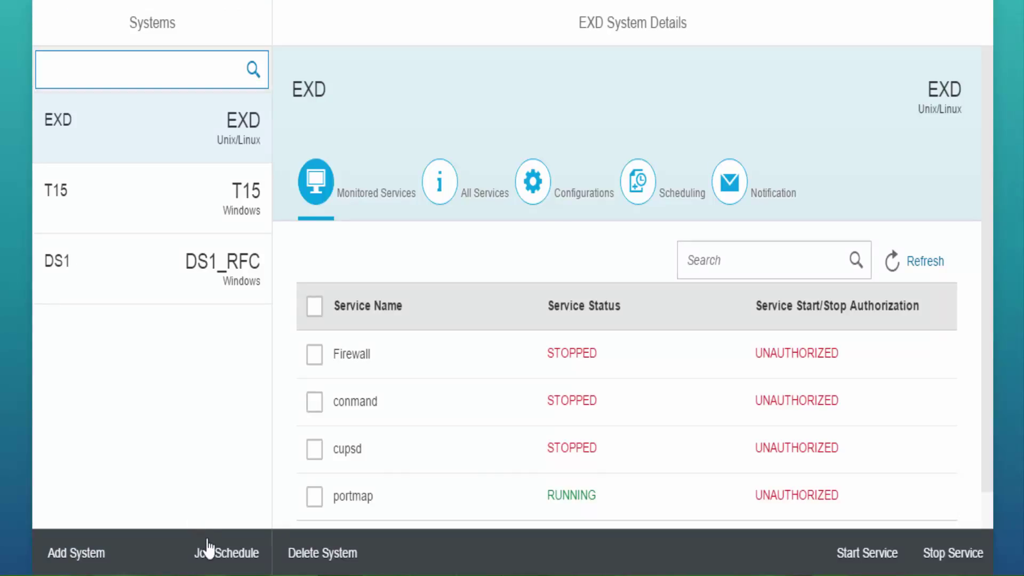
Delete the scheduled ZMONSERVICE_BG_JOB background job and close the job form.
{"action": "left_click", "coordinate": [206, 551]}
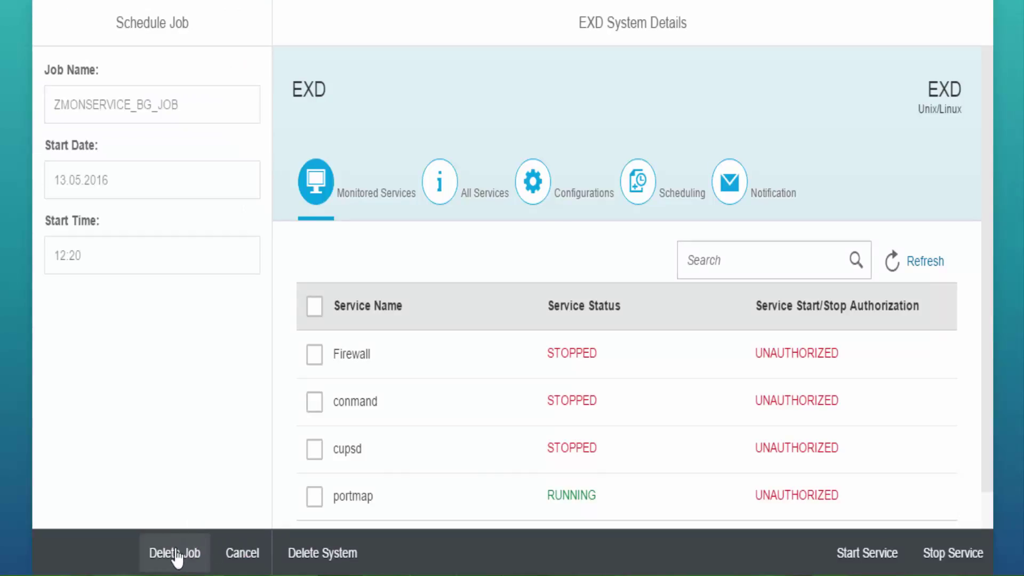
{"action": "left_click", "coordinate": [176, 557]}
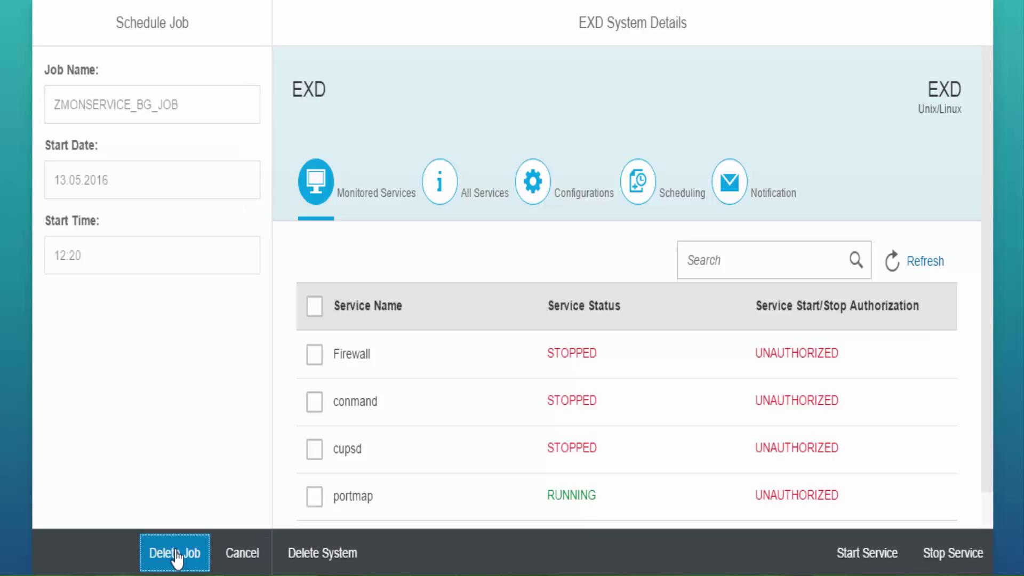
{"action": "left_click", "coordinate": [242, 552]}
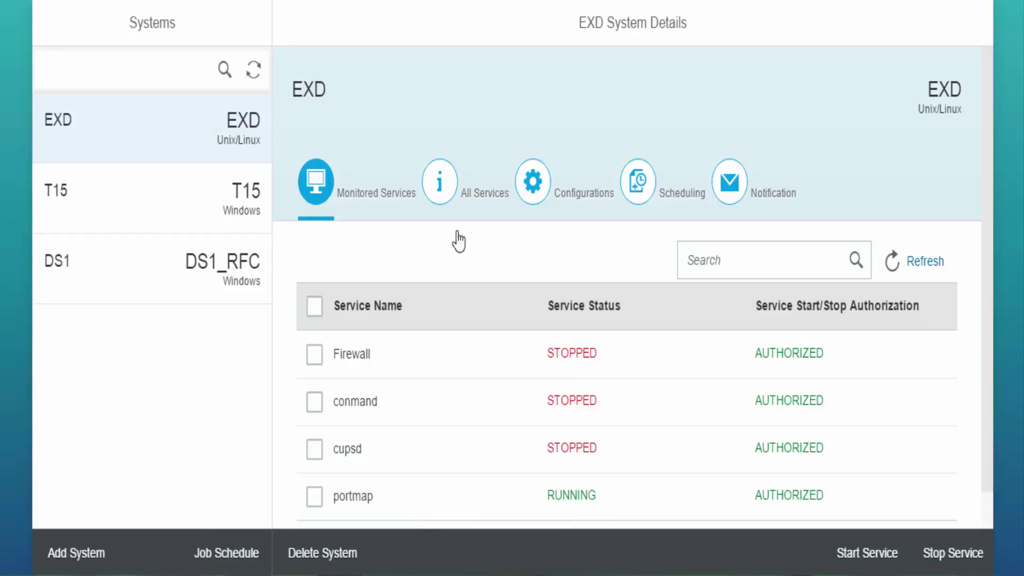
Search all EXD services for cupsd.
{"action": "left_click", "coordinate": [440, 181]}
{"action": "left_click", "coordinate": [746, 258]}
{"action": "type", "text": "cu"}
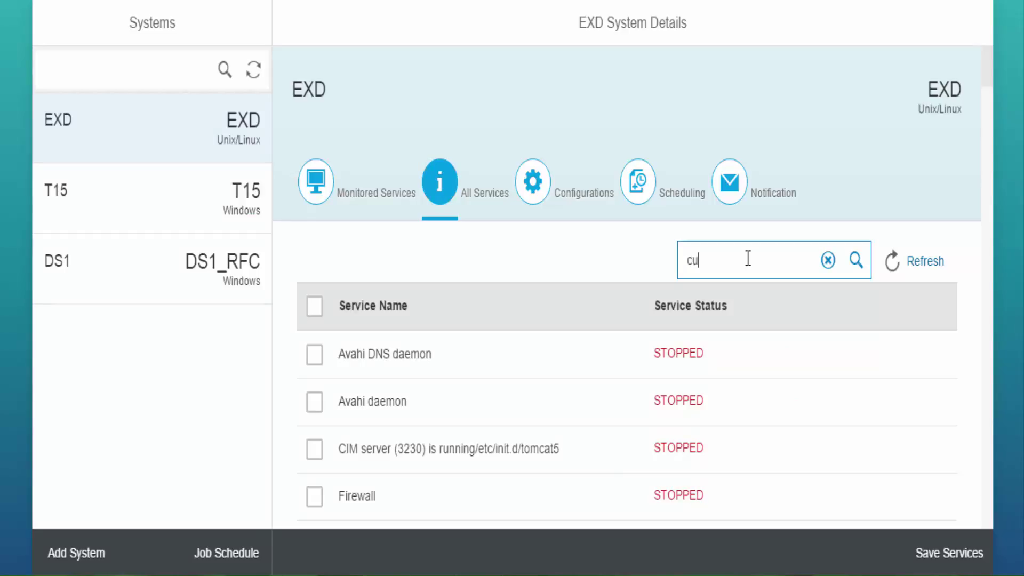
{"action": "type", "text": "psd"}
{"action": "key", "text": "Return"}
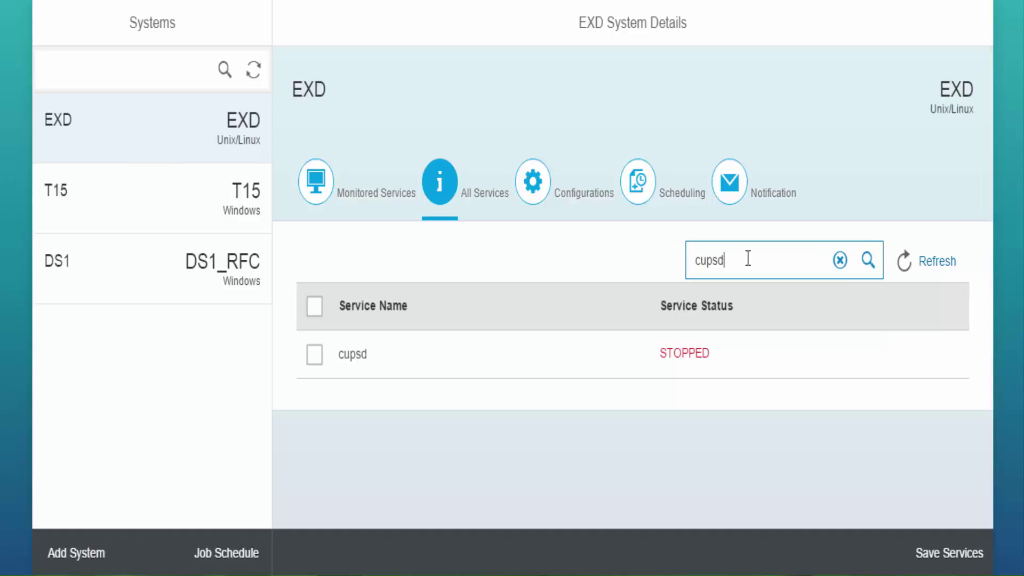
Clear the cupsd search and return to EXD's Monitored Services list.
{"action": "key", "text": "ctrl+a"}
{"action": "key", "text": "BackSpace"}
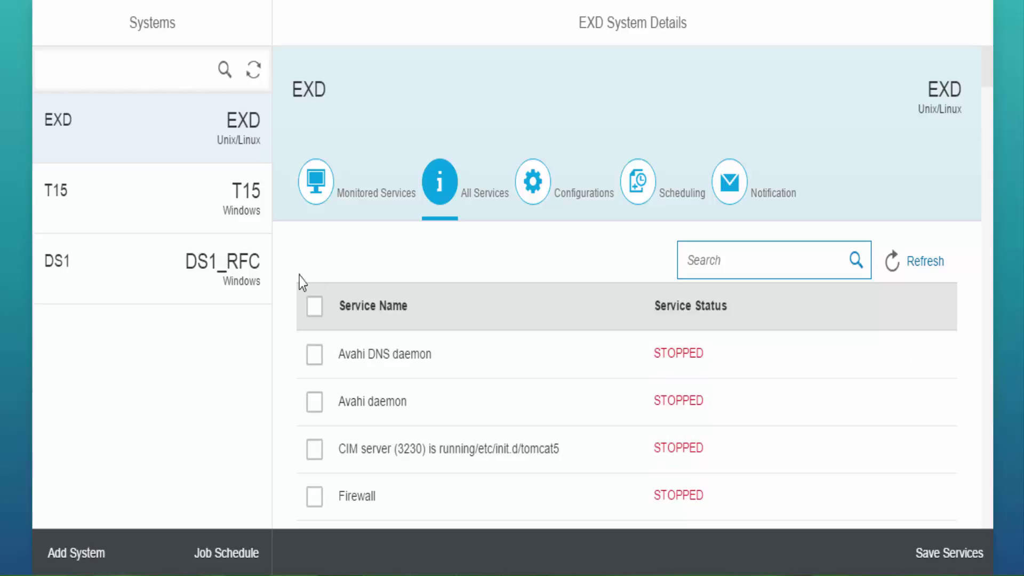
{"action": "left_click", "coordinate": [315, 190]}
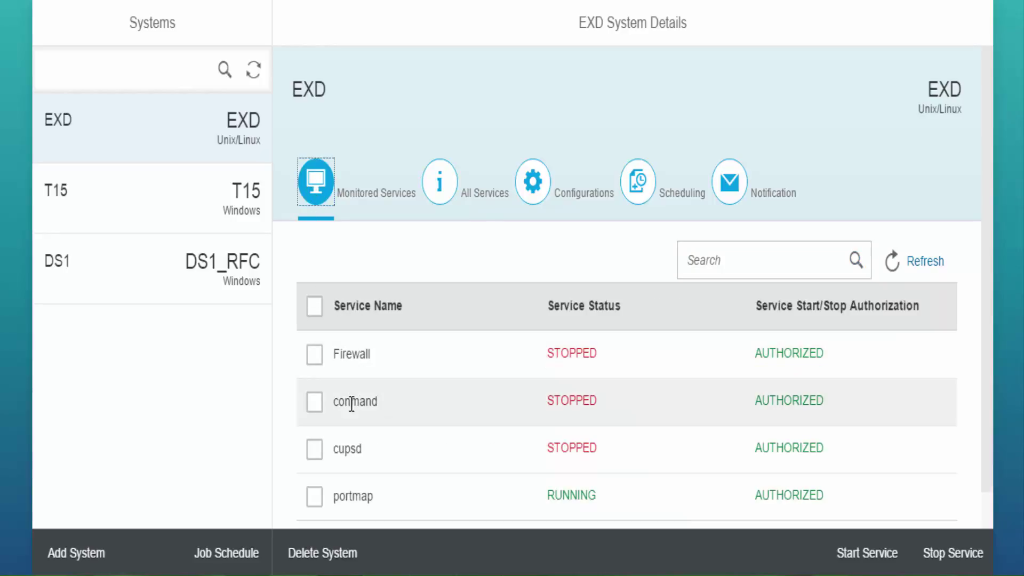
Delete the EXD system and confirm, leaving only T15 and DS1.
{"action": "left_click", "coordinate": [346, 557]}
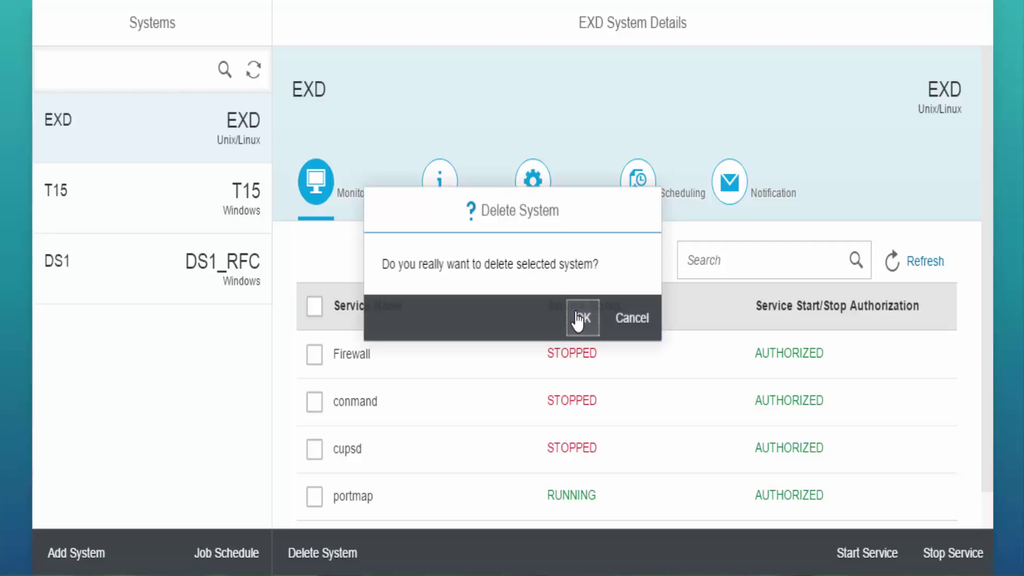
{"action": "left_click", "coordinate": [581, 318]}
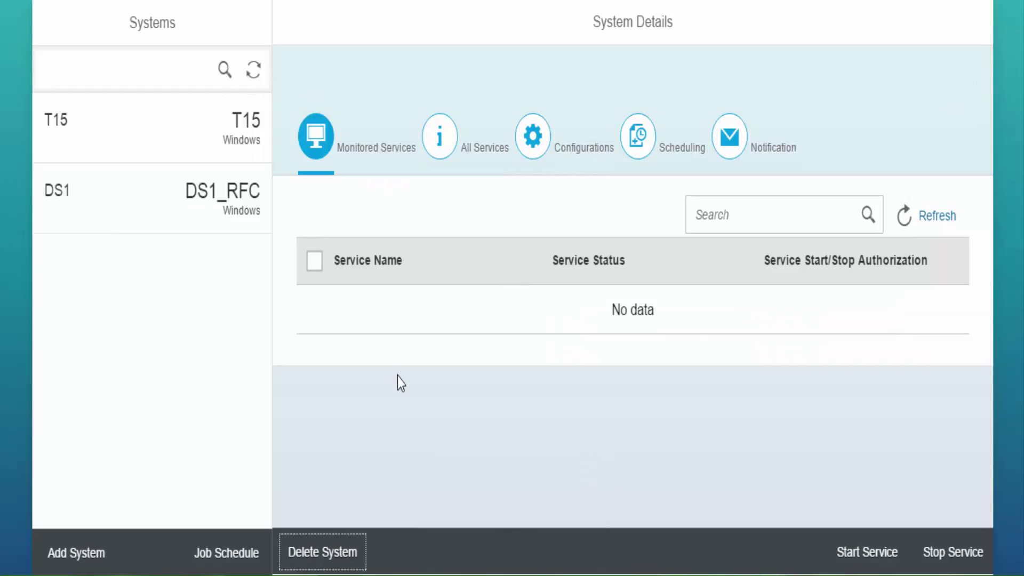